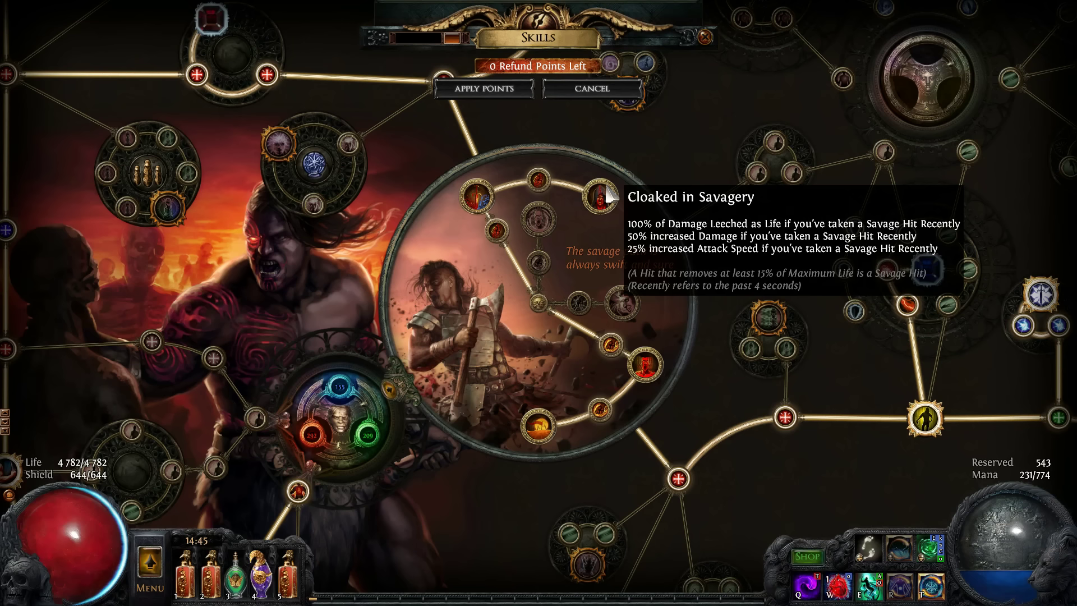
- Examine the Blade Vortex skill's details in the game, and inspect the allocated passives up to the Vaal Pact keystone
key(p)
mouse_move(653, 160)
mouse_down()
mouse_move(269, 156)
mouse_move(288, 192)
mouse_up()
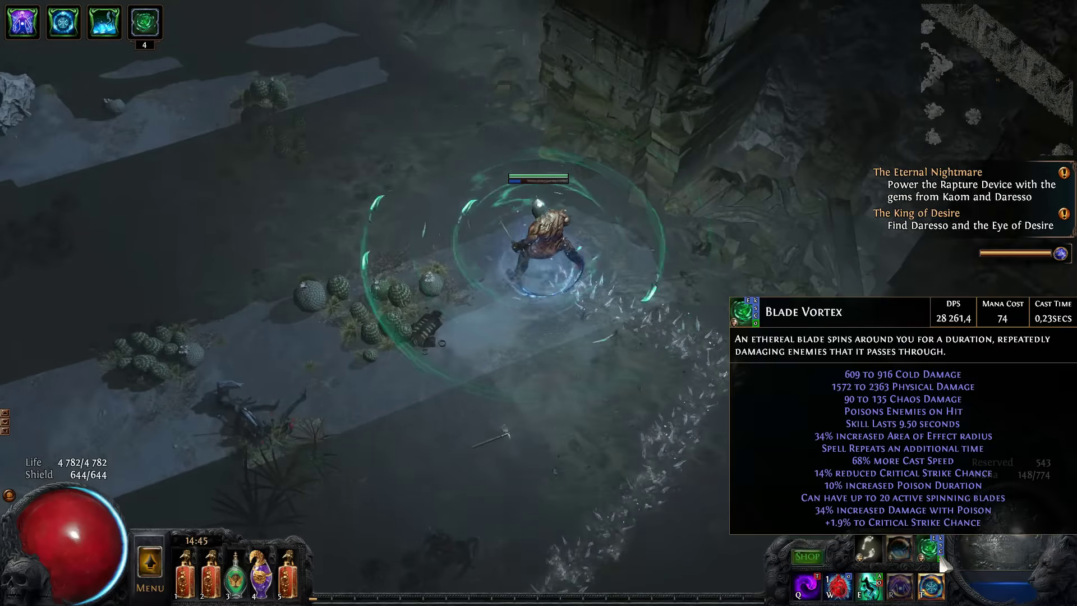
right_click(587, 295)
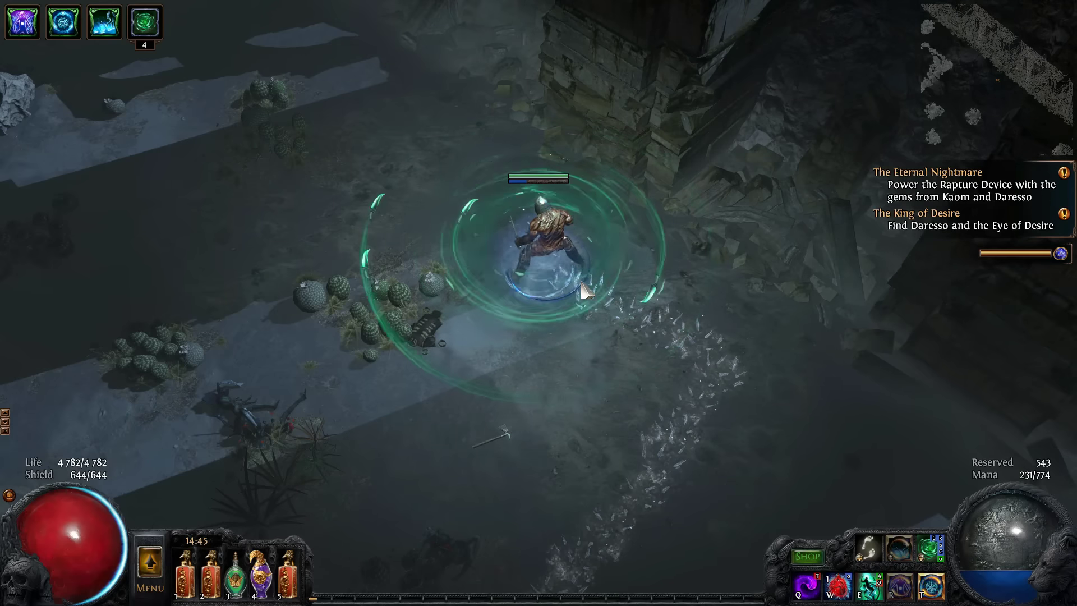
key(p)
scroll(554, 380, down, 5)
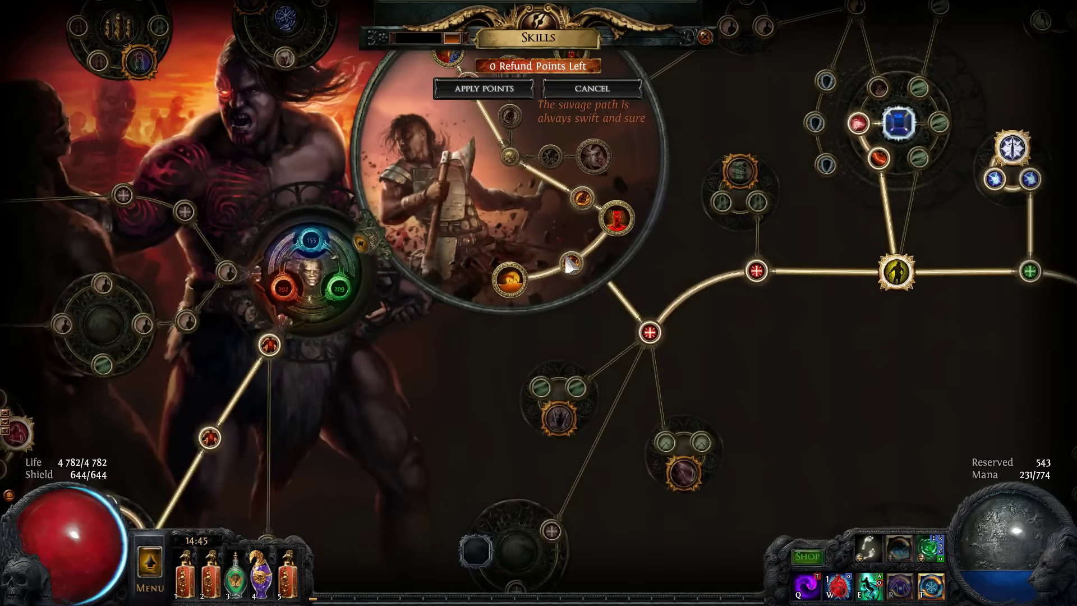
drag(758, 326, 389, 285)
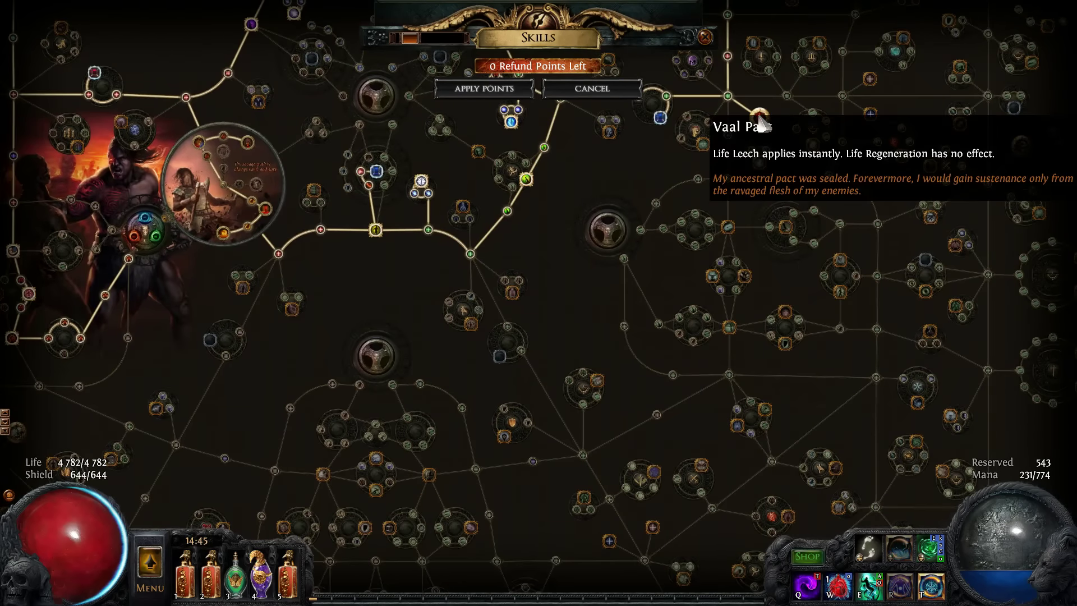
key(p)
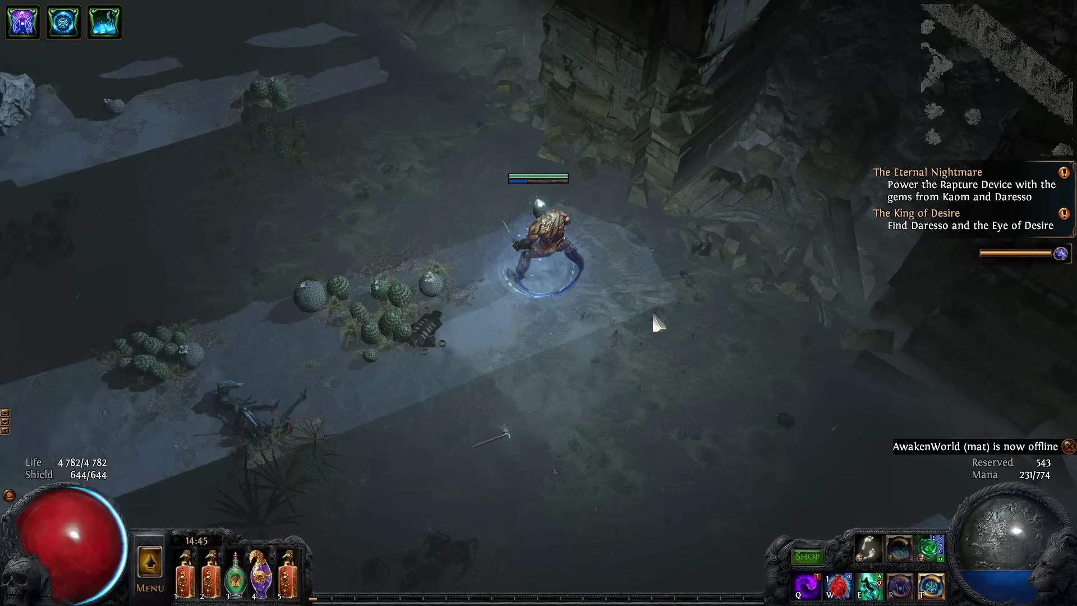
key(e)
key(e)
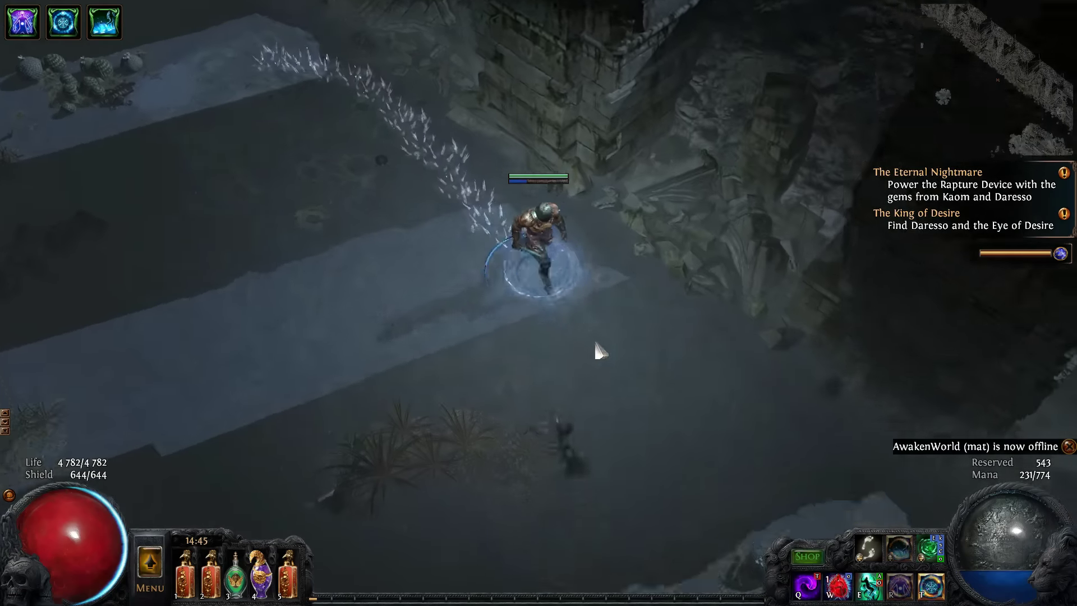
right_click(593, 338)
key(e)
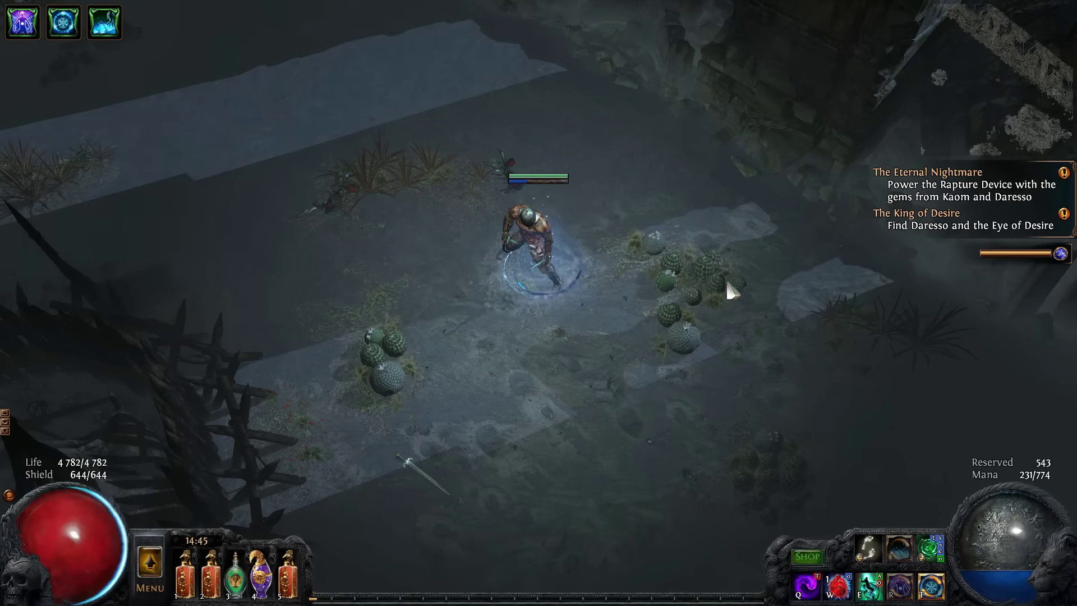
key(e)
key(e)
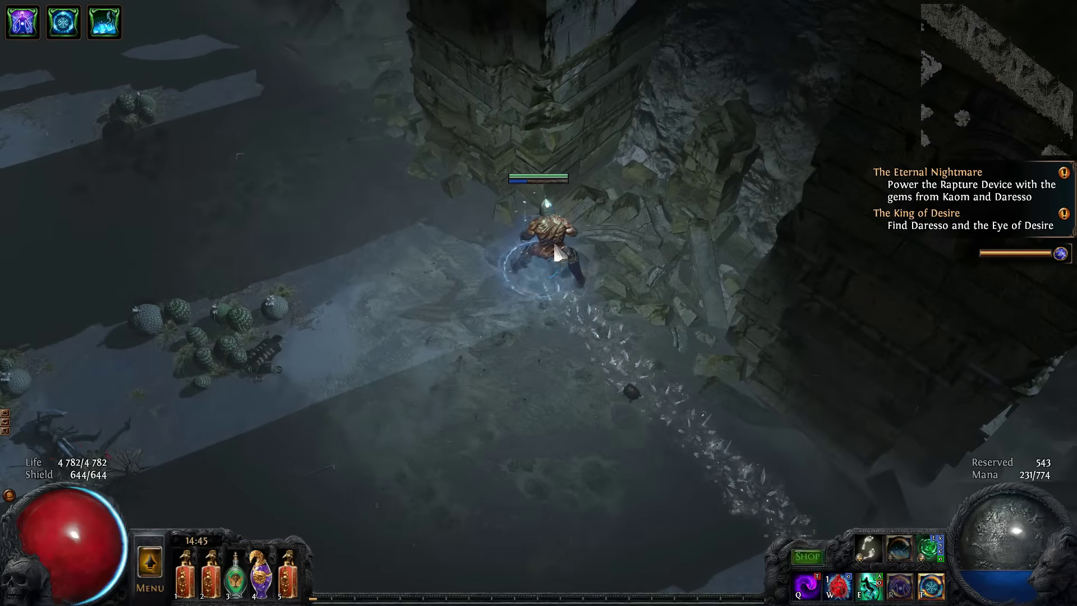
key(e)
key(e)
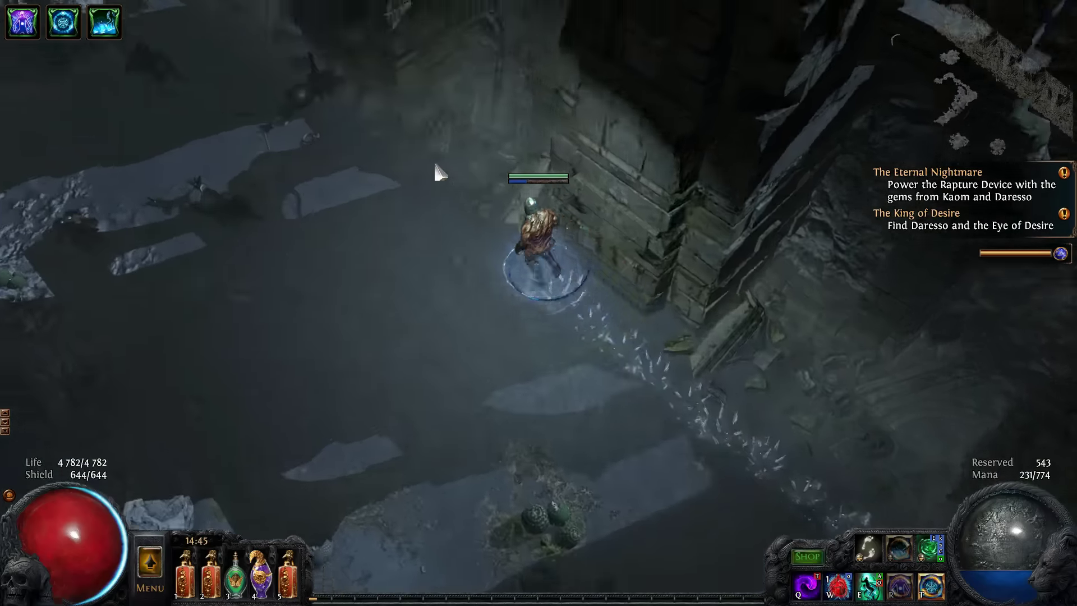
key(e)
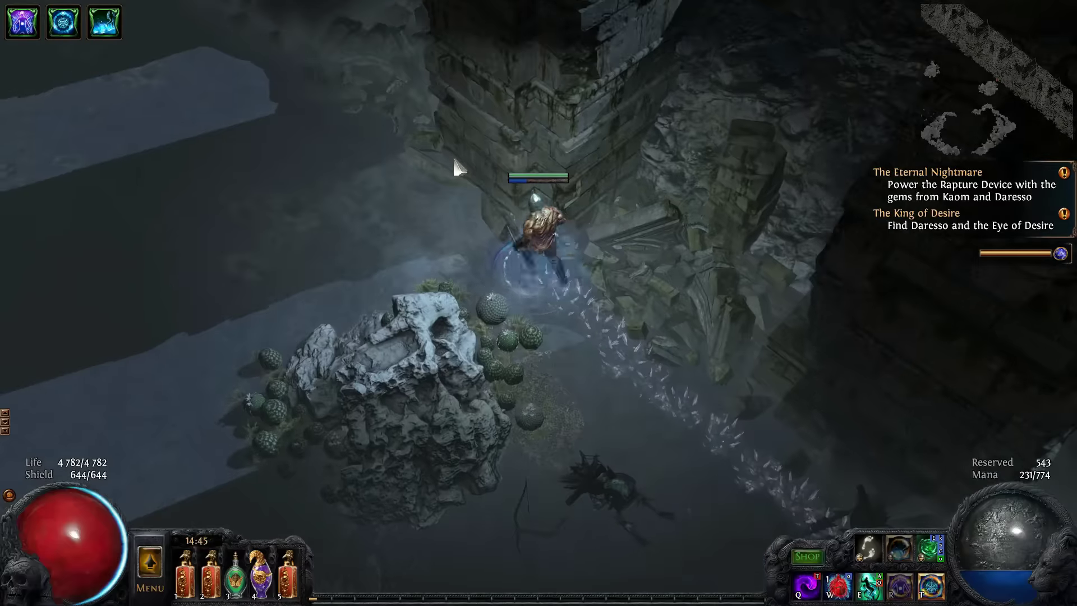
- Switch to Path of Building and examine the whole passive skill tree of the Blade Vortex build
key(alt+Tab)
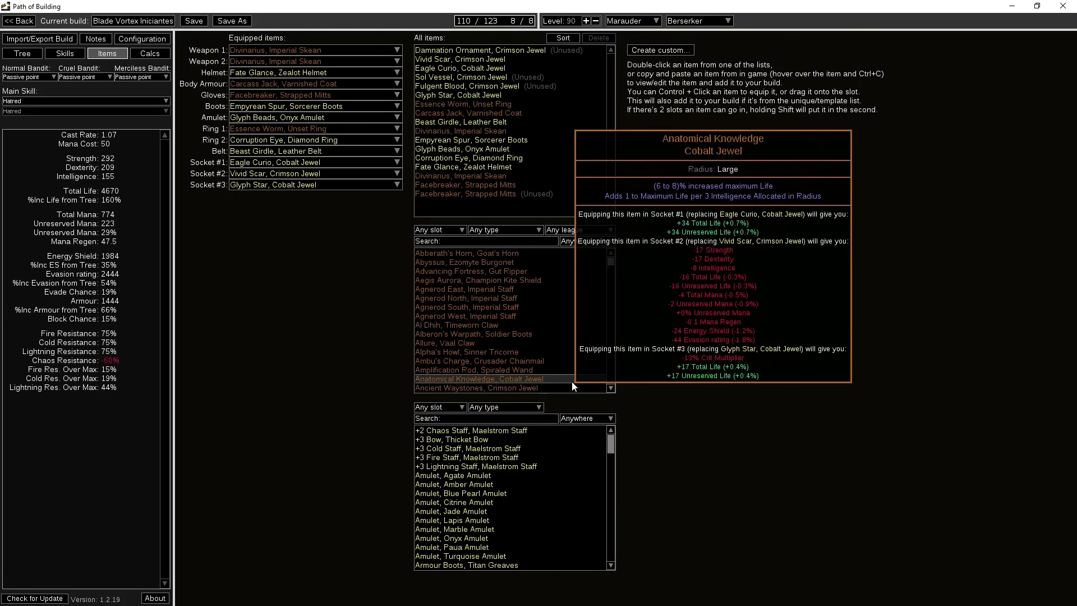
key(ctrl+1)
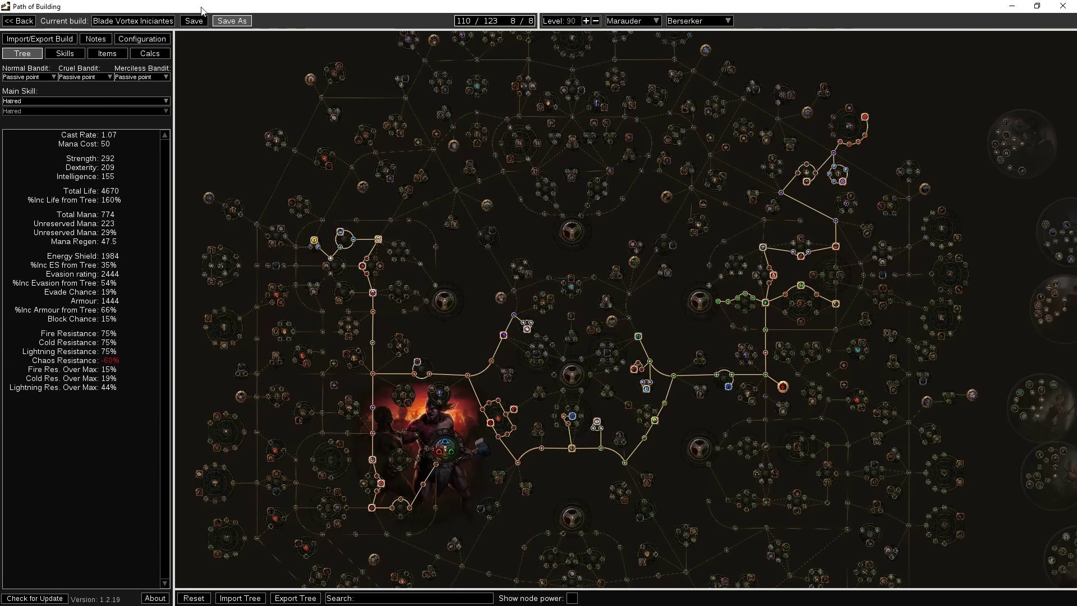
drag(888, 319, 780, 310)
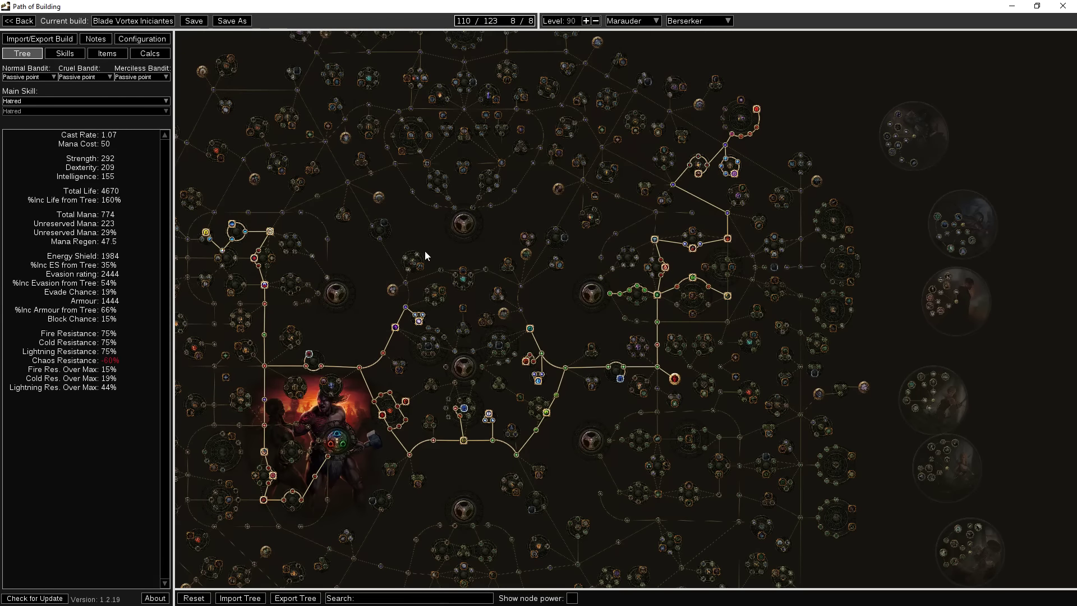
drag(425, 251, 642, 277)
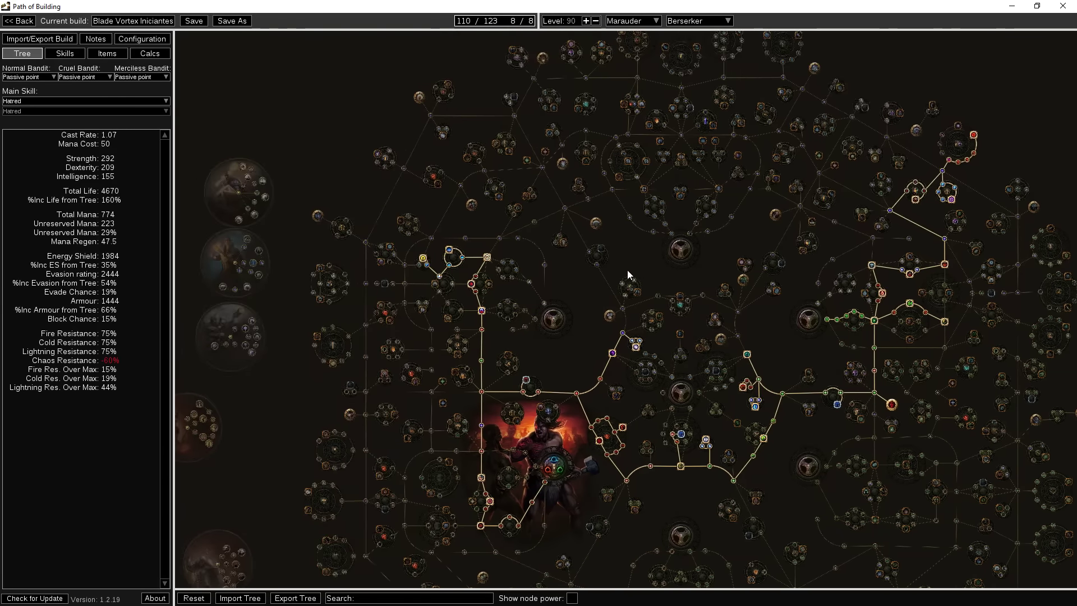
scroll(627, 271, down, 1)
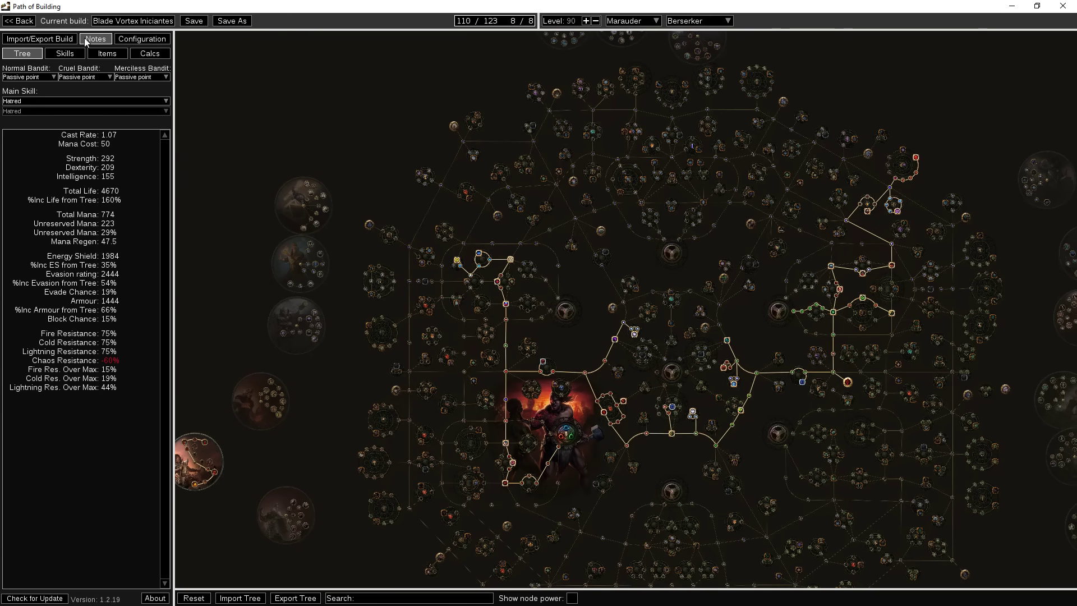
- Retrieve the list of importable characters for the account name already entered in the character import
click(56, 40)
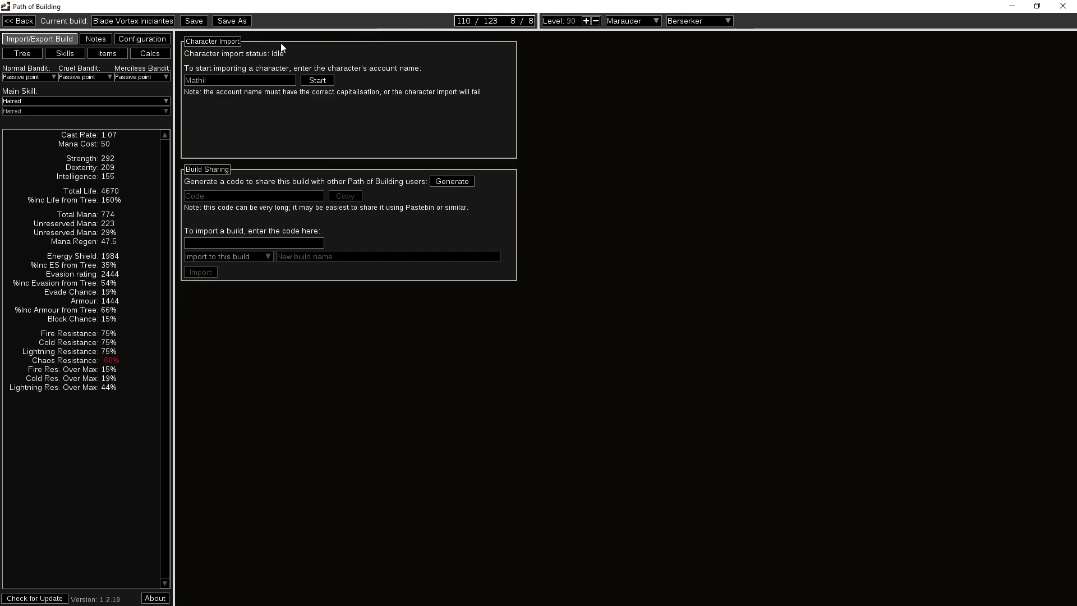
drag(206, 86, 185, 85)
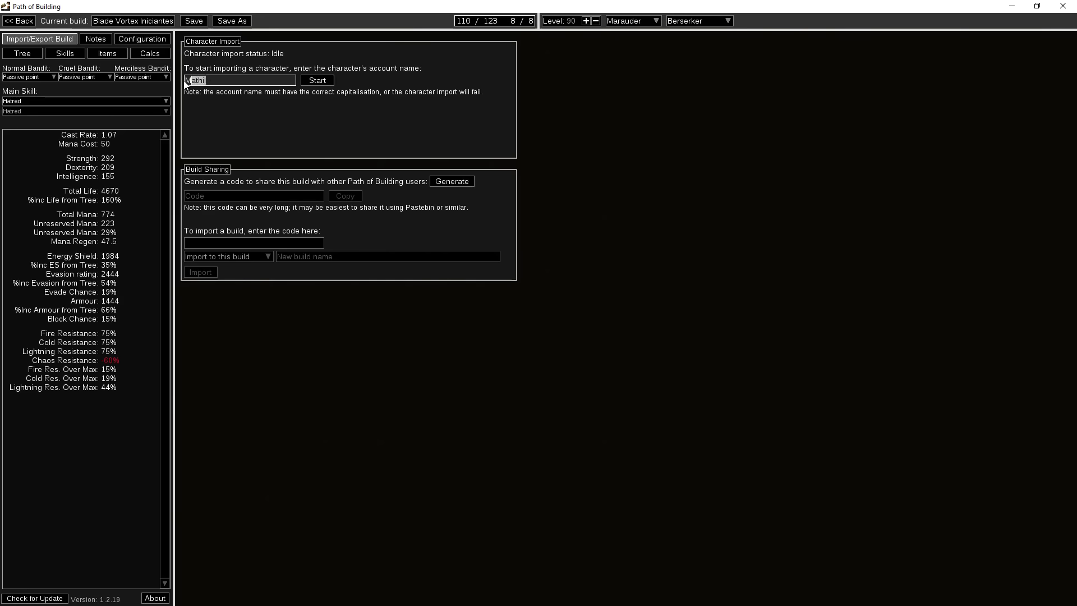
double_click(194, 83)
click(327, 81)
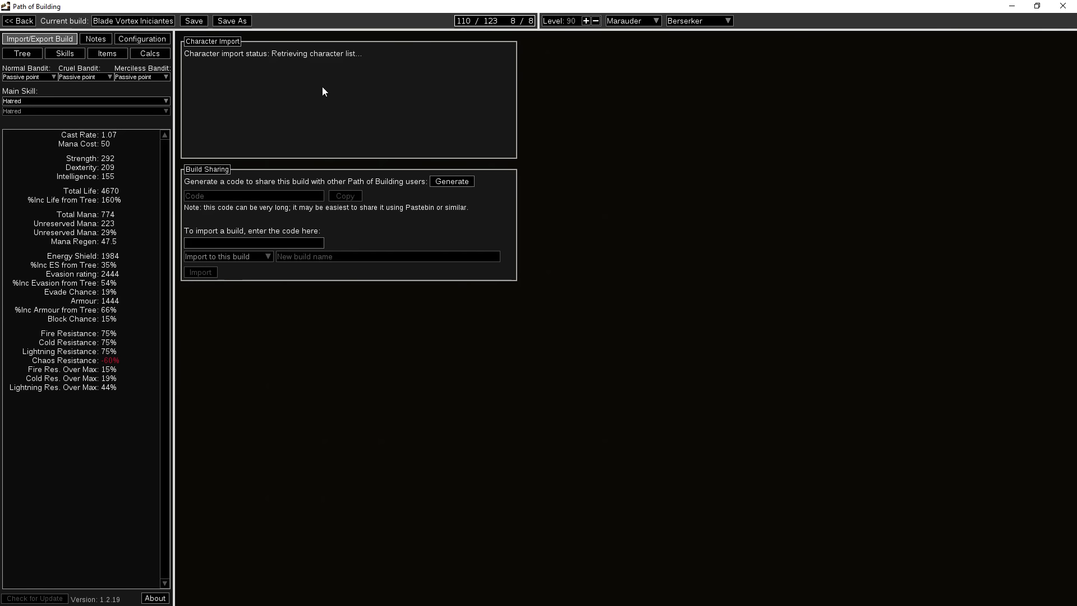
- Look through the characters available on the retrieved account, and end the character import without importing anything
click(350, 81)
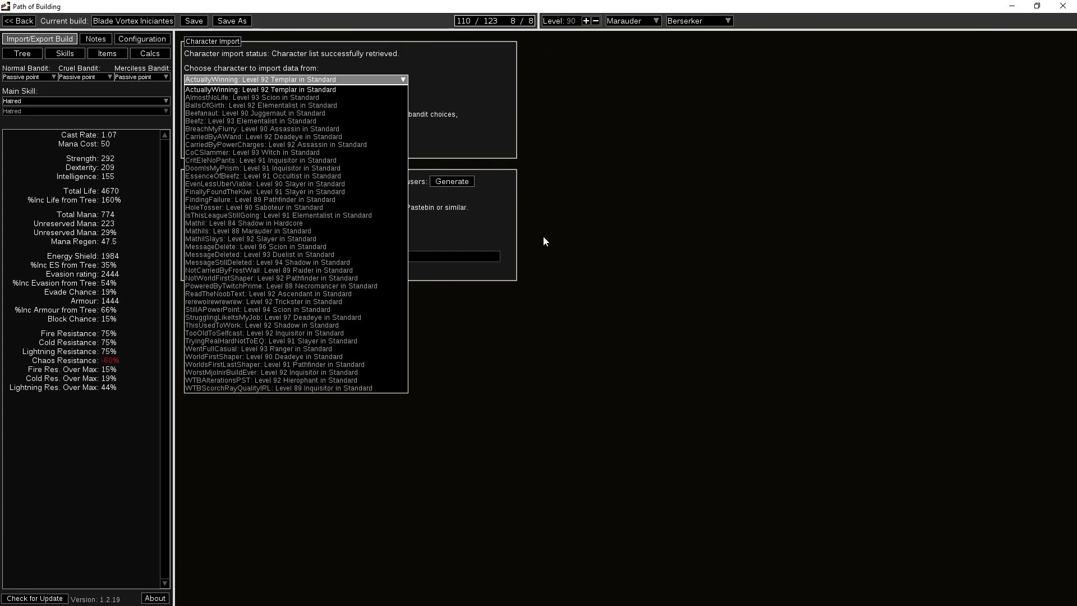
click(659, 136)
click(347, 78)
click(346, 79)
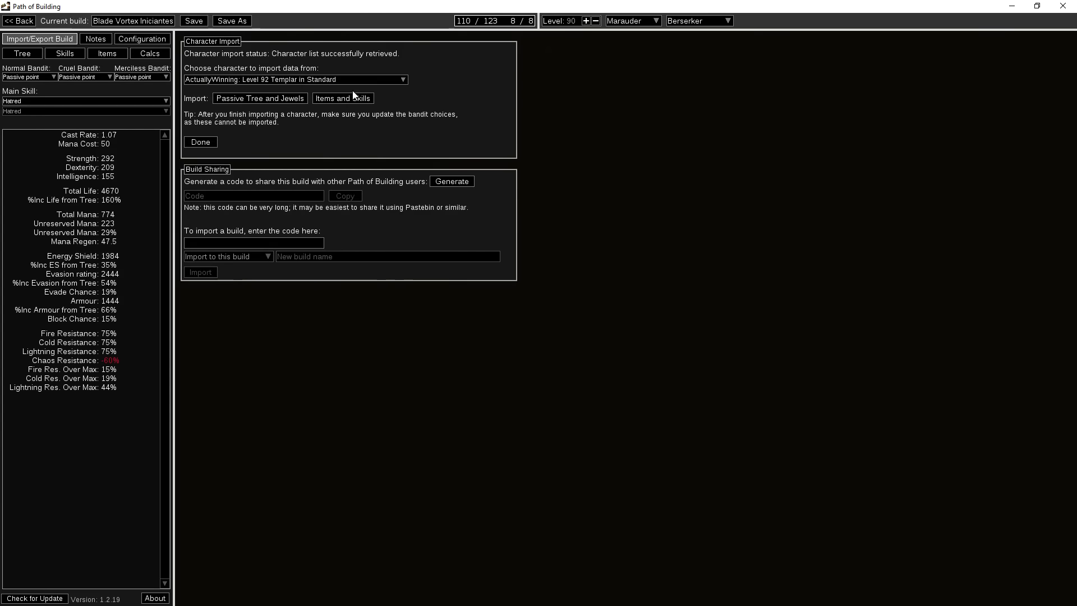
click(200, 142)
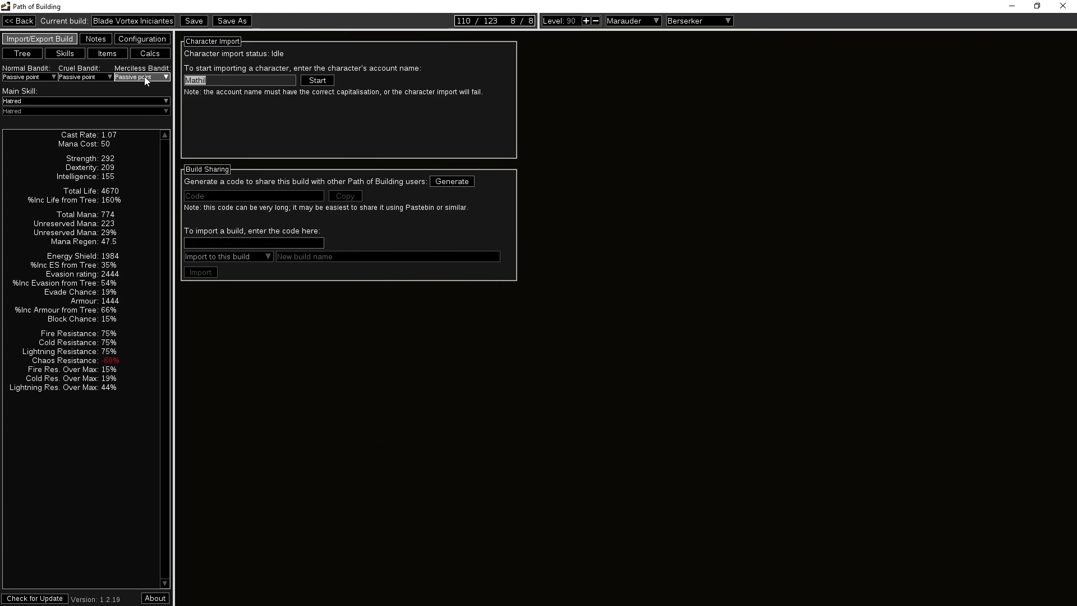
- Enter a different account name, retrieve its character list and choose the level 90 Berserker in Standard
text(icPureGamer)
click(328, 80)
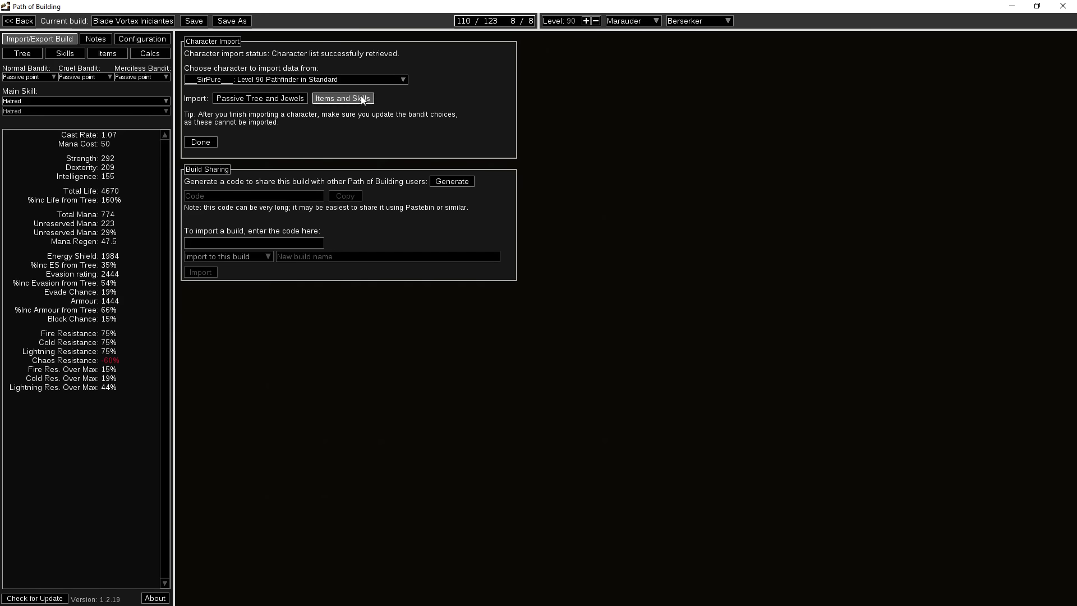
click(400, 80)
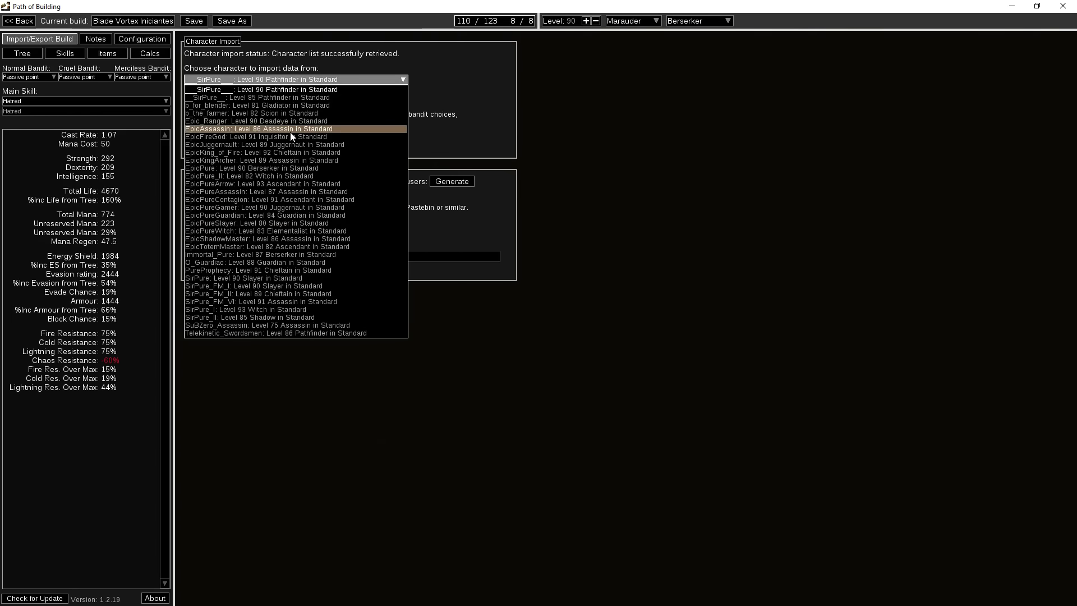
click(250, 169)
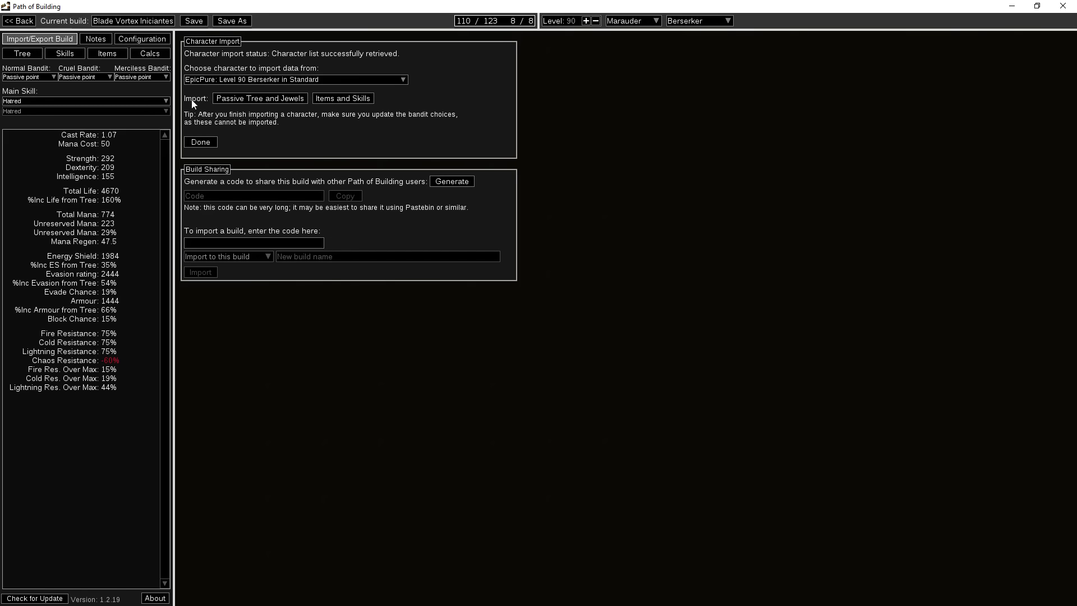
- Try to import the chosen Berserker's passive tree and jewels, and close the character import
click(255, 97)
click(563, 323)
click(200, 142)
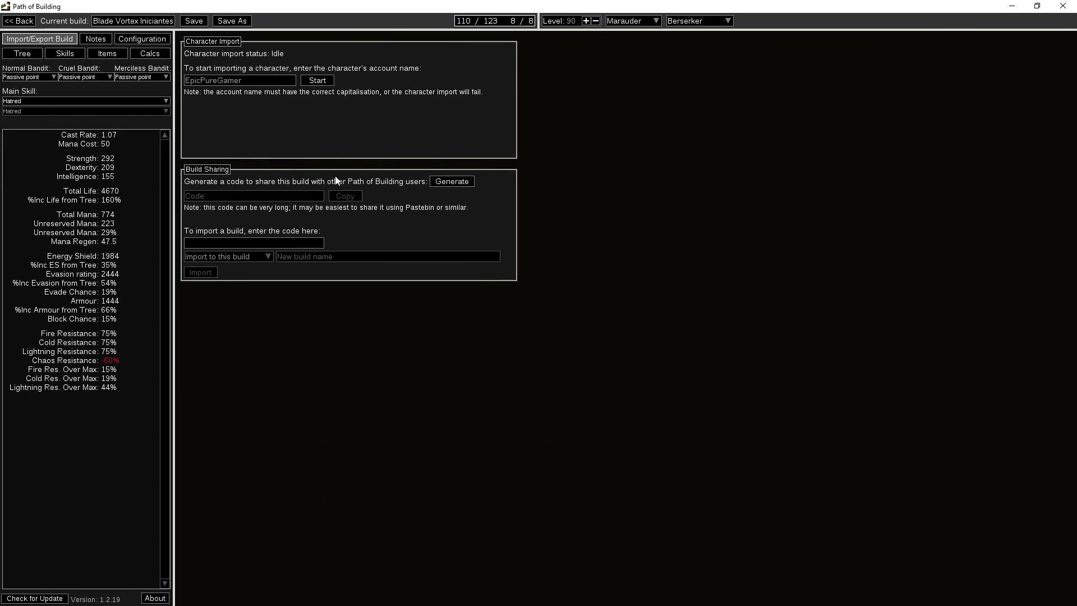
- Examine the passive tree with the node power display turned on, and turn the display off again
click(31, 54)
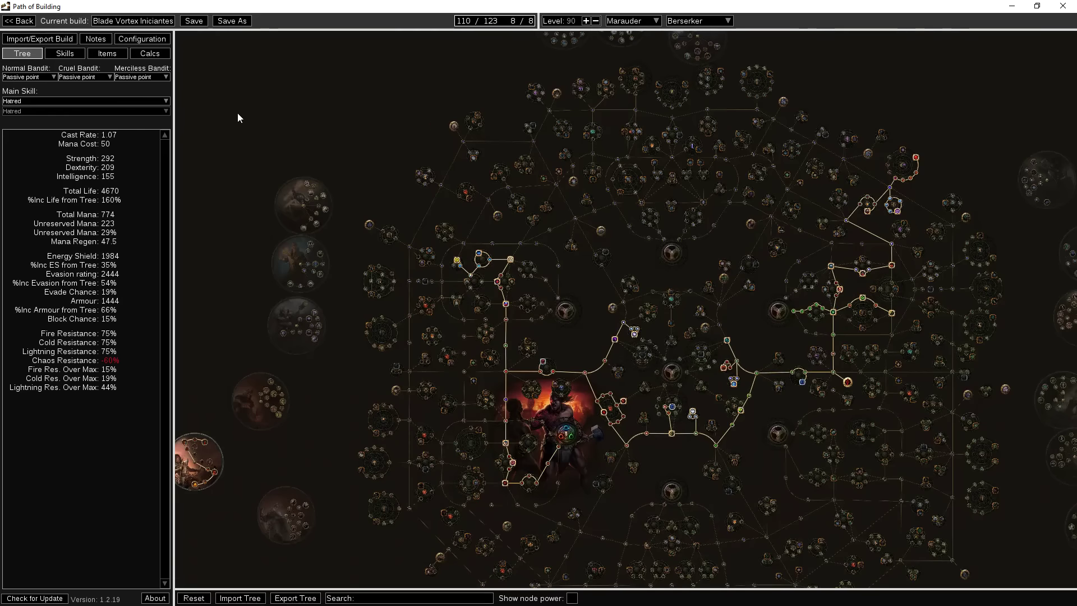
drag(940, 185, 840, 163)
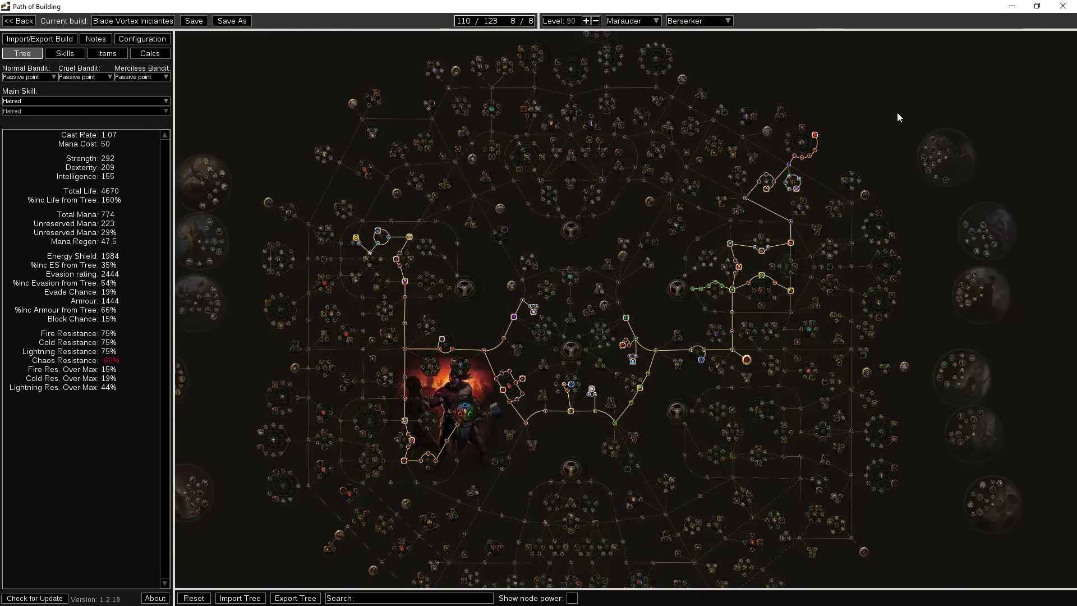
click(572, 598)
drag(626, 320, 584, 269)
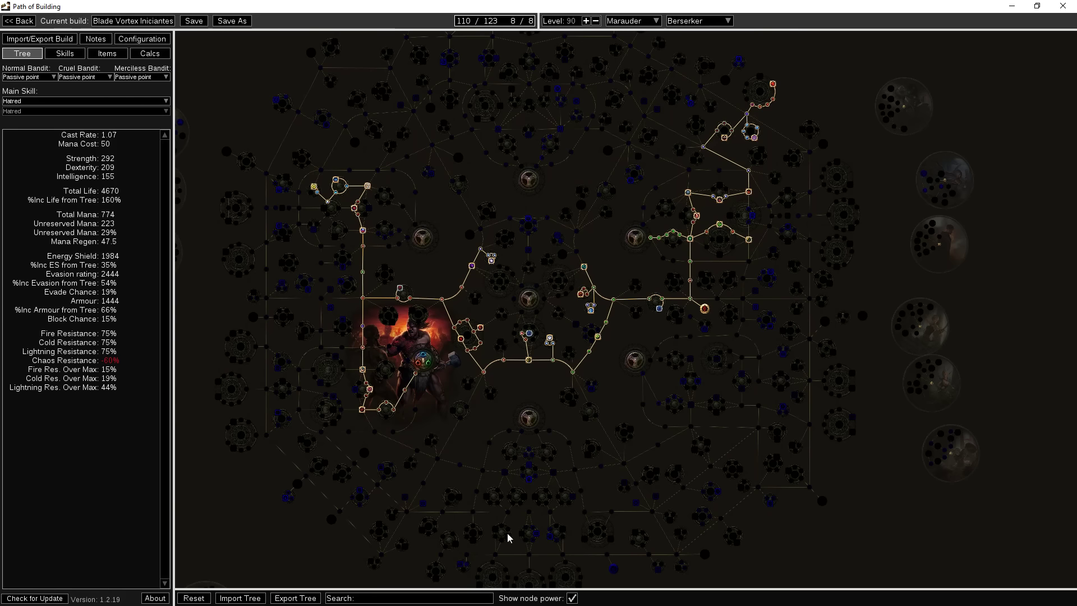
click(572, 598)
- Review the build's skill gem setups, inspecting the Vaal Discipline group and the Immortal Call, Molten Shell group
click(65, 54)
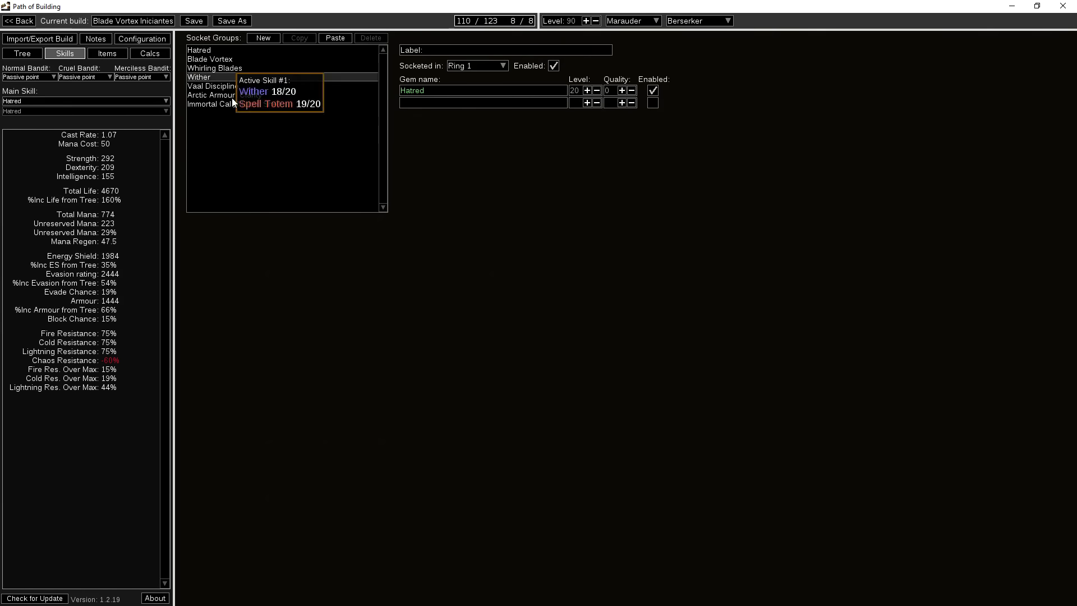
mouse_move(215, 65)
click(278, 87)
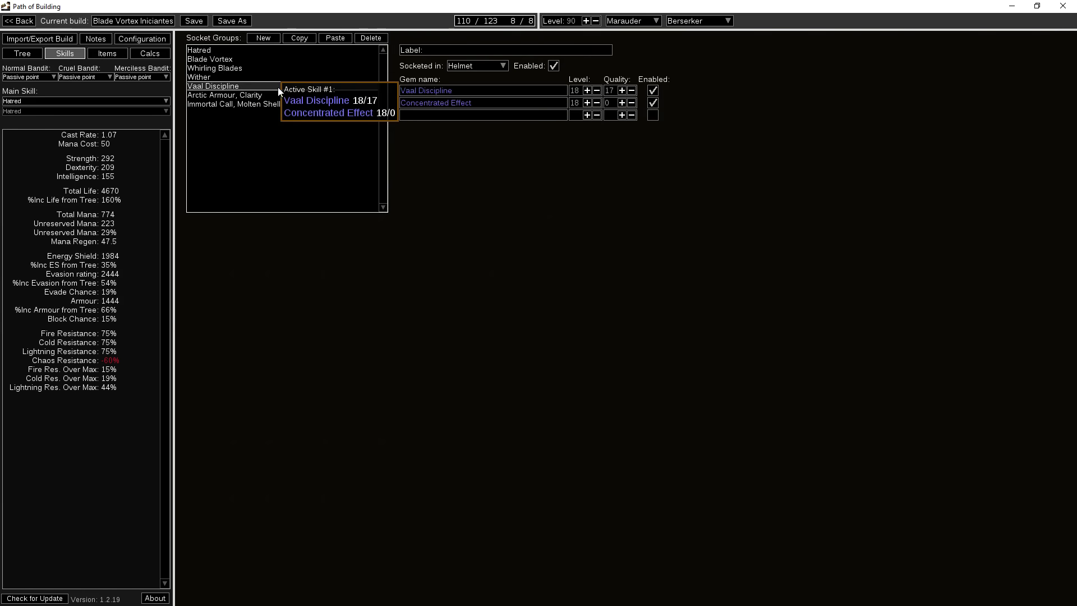
click(269, 104)
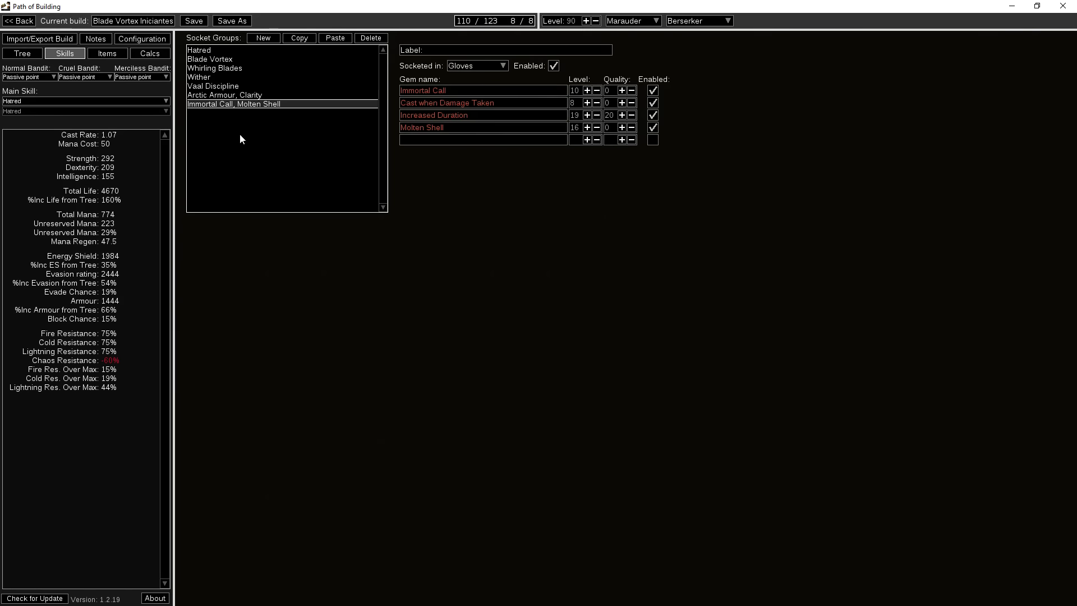
- Review the build's equipped items, inspecting the Facebreaker gloves, the Carcass Jack body armour and the Divinarius daggers
click(109, 52)
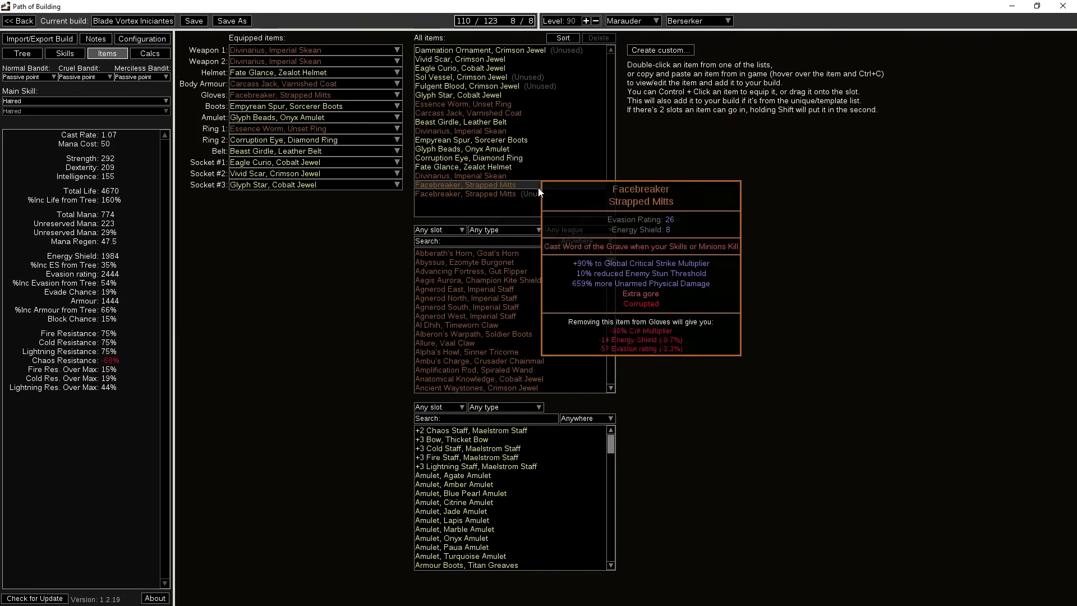
click(514, 183)
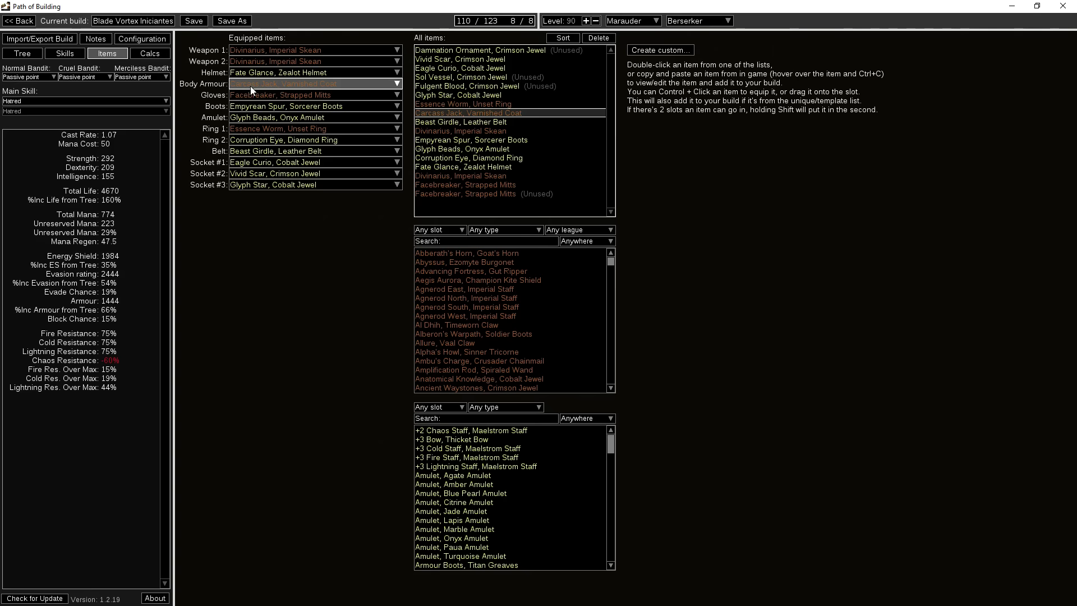
click(322, 53)
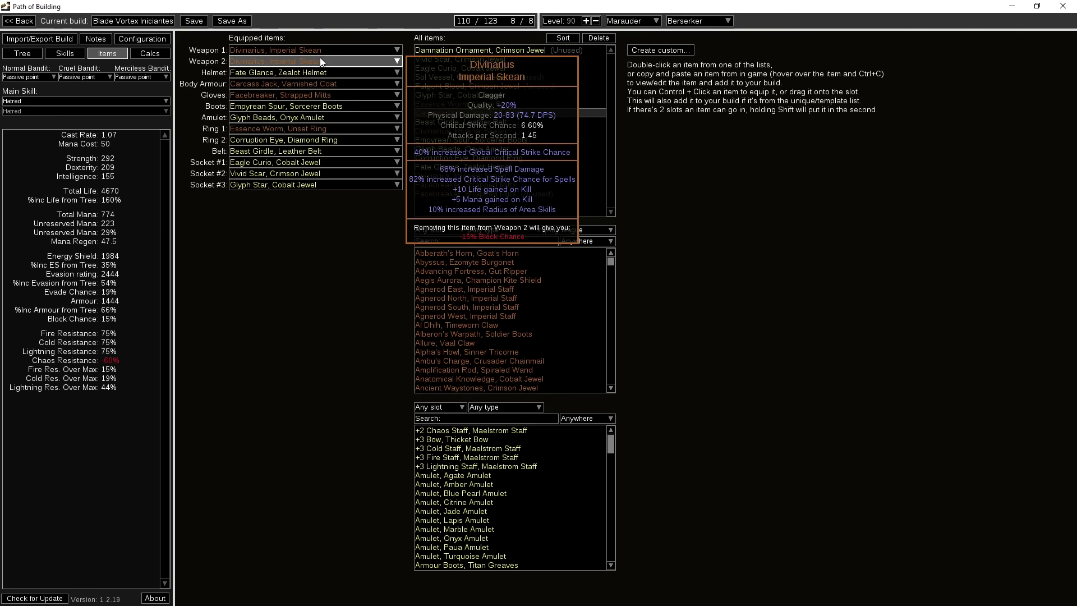
- Filter the rare item templates to the Weapon 1 slot and the Dagger type
click(440, 407)
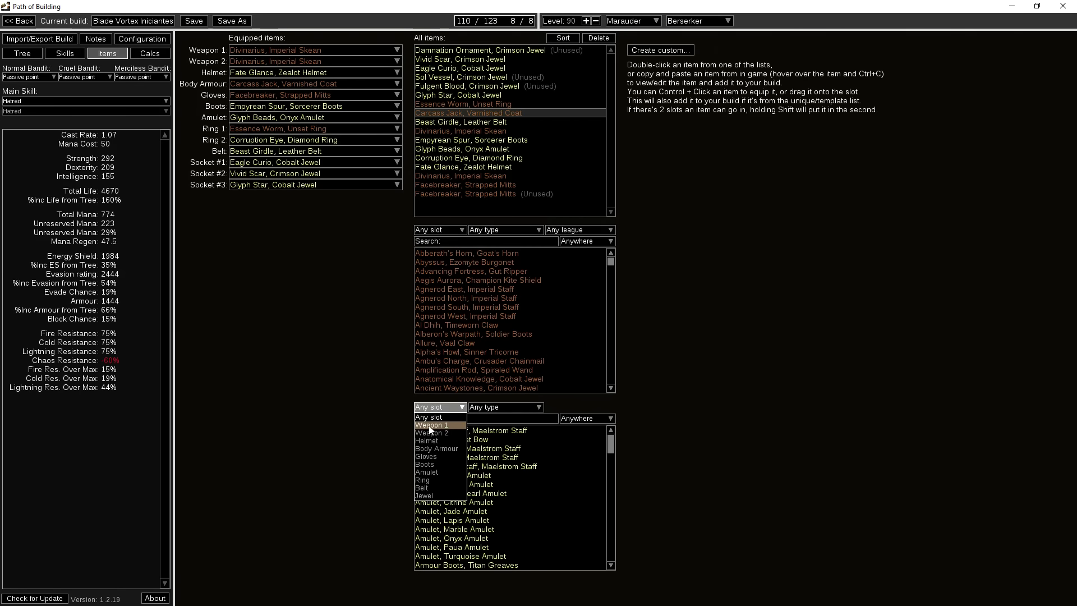
click(448, 425)
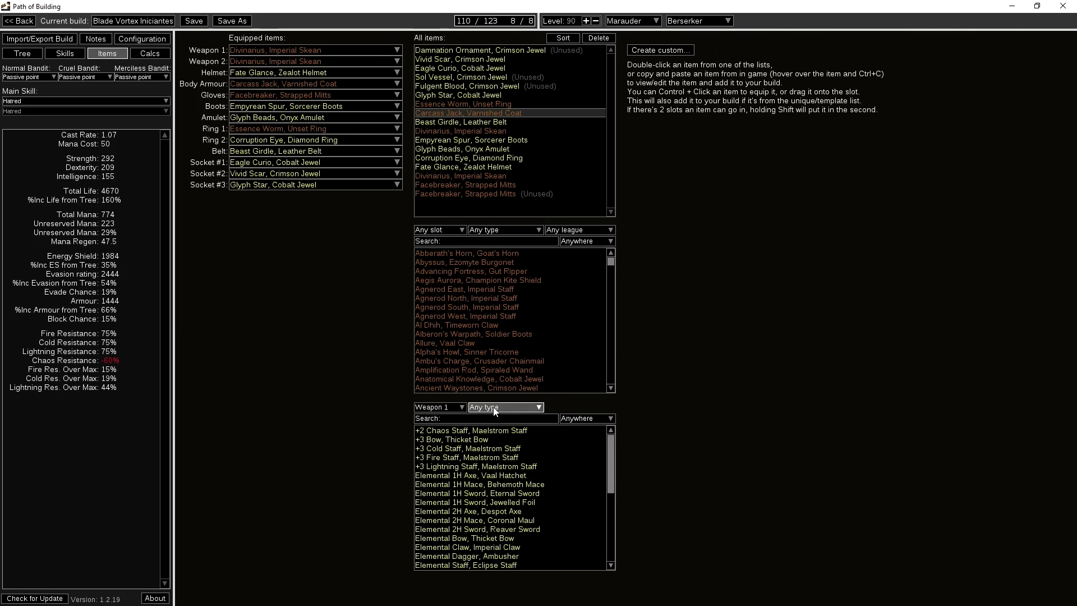
click(500, 408)
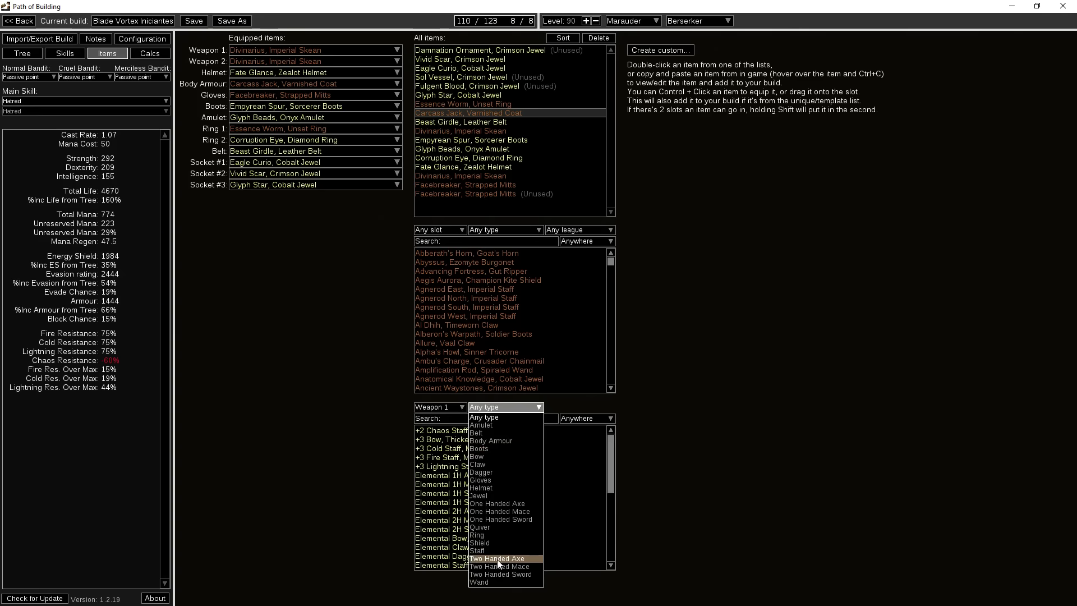
click(493, 470)
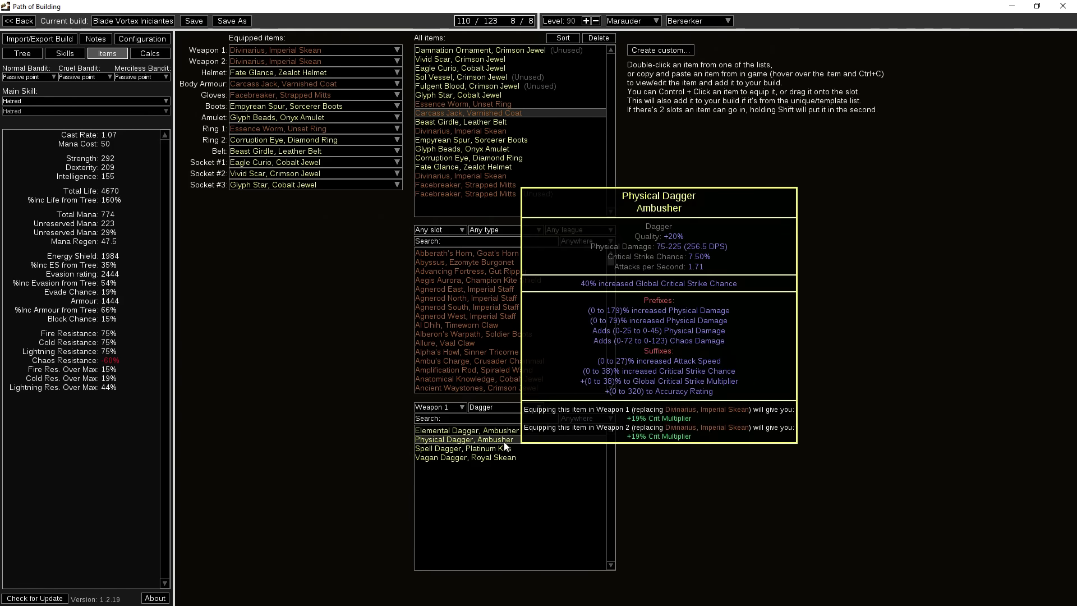
- Add the Spell Dagger, Platinum Kris template to the build's item list
mouse_move(550, 449)
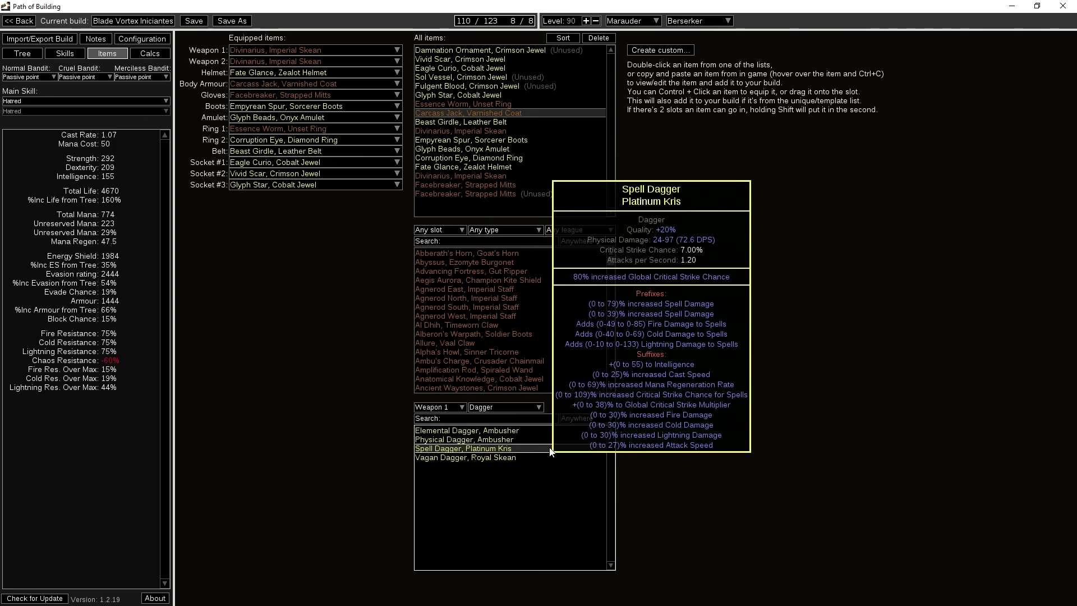
double_click(548, 448)
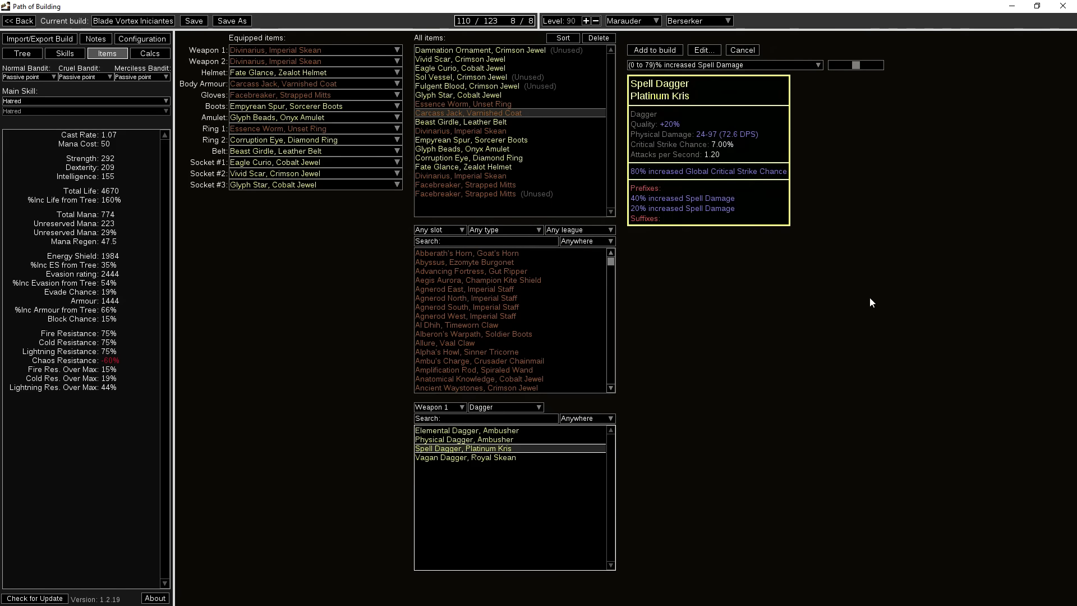
mouse_move(572, 453)
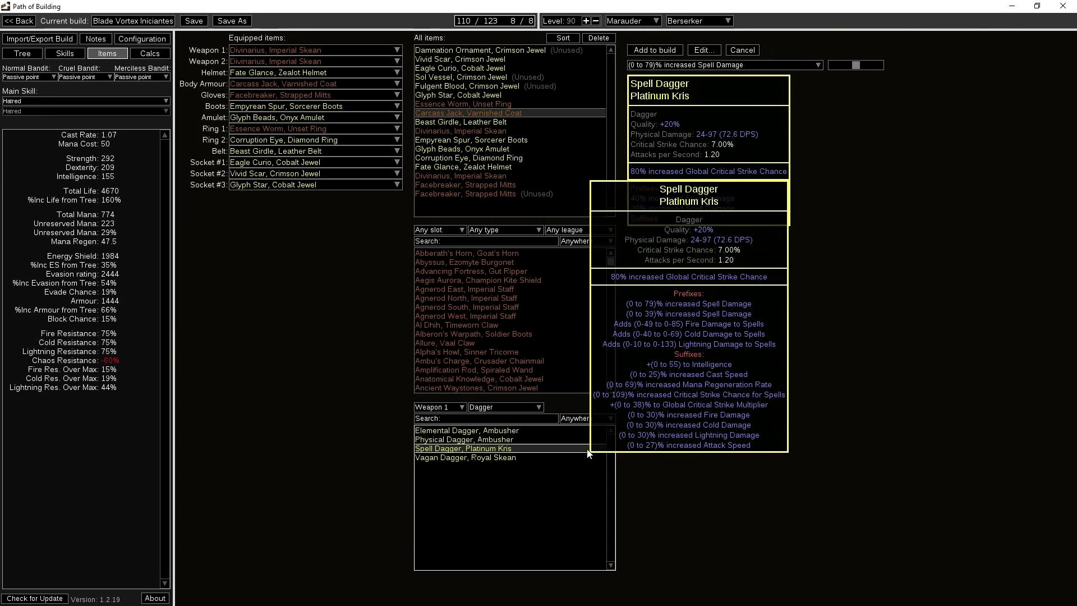
drag(538, 448, 561, 209)
click(494, 205)
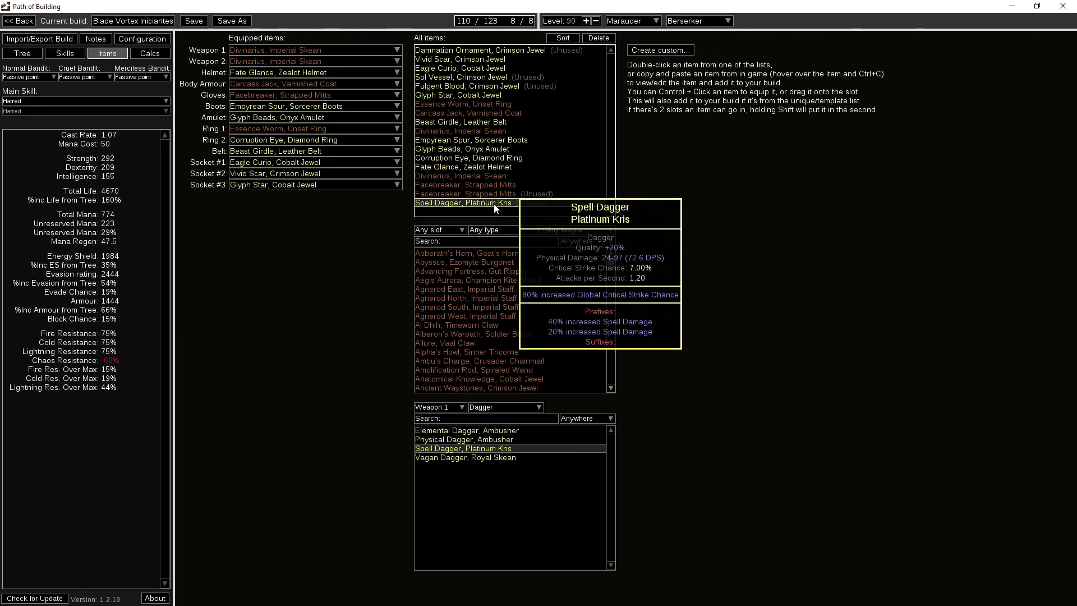
- Open the added Spell Dagger for editing and set its (0 to 79)% increased Spell Damage prefix to 75%
double_click(495, 204)
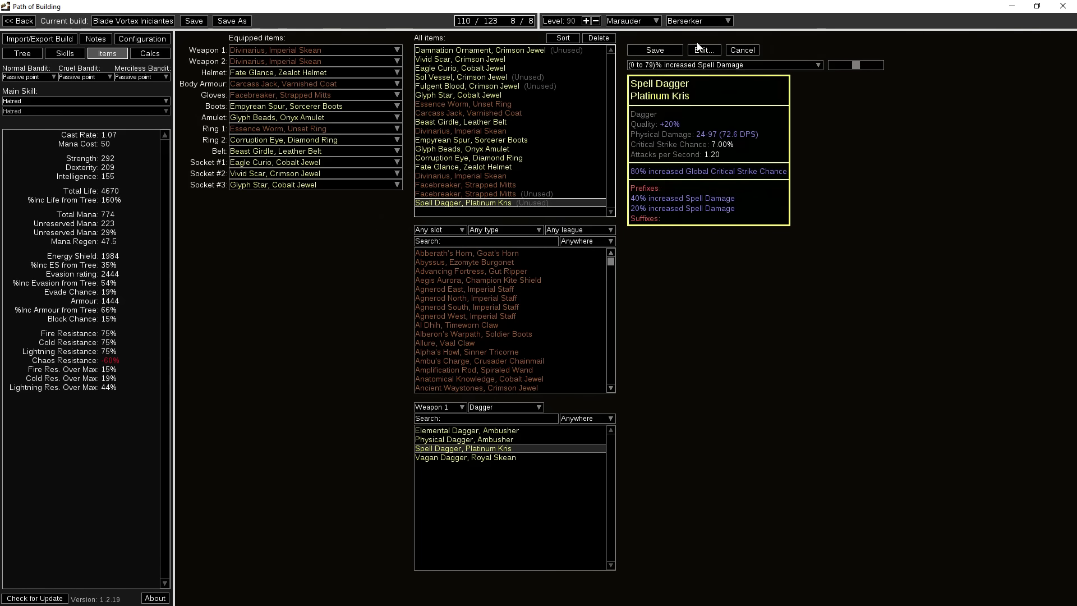
click(796, 63)
click(795, 64)
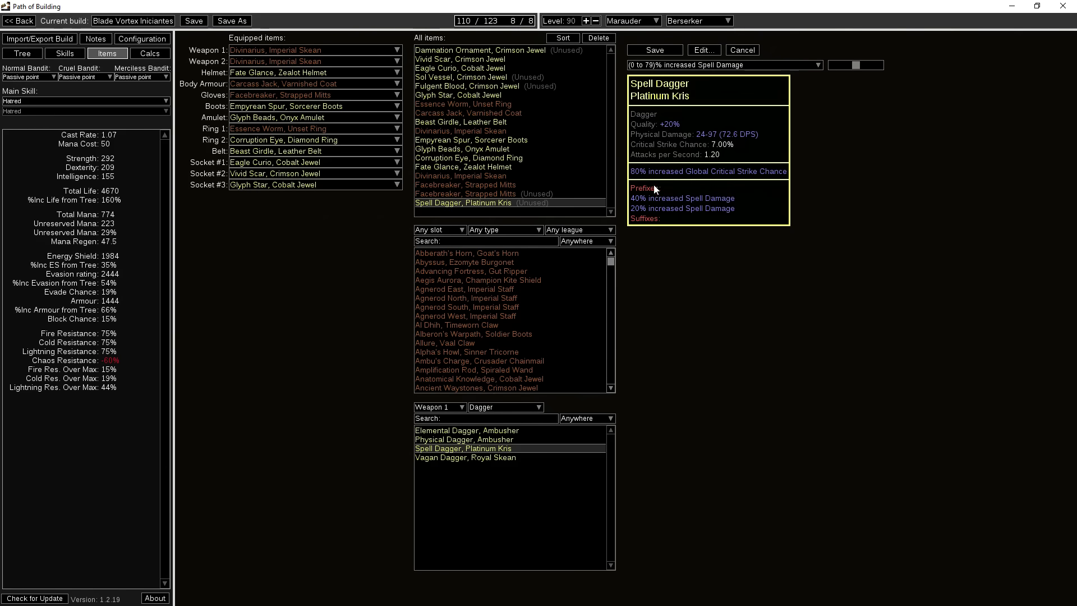
click(709, 65)
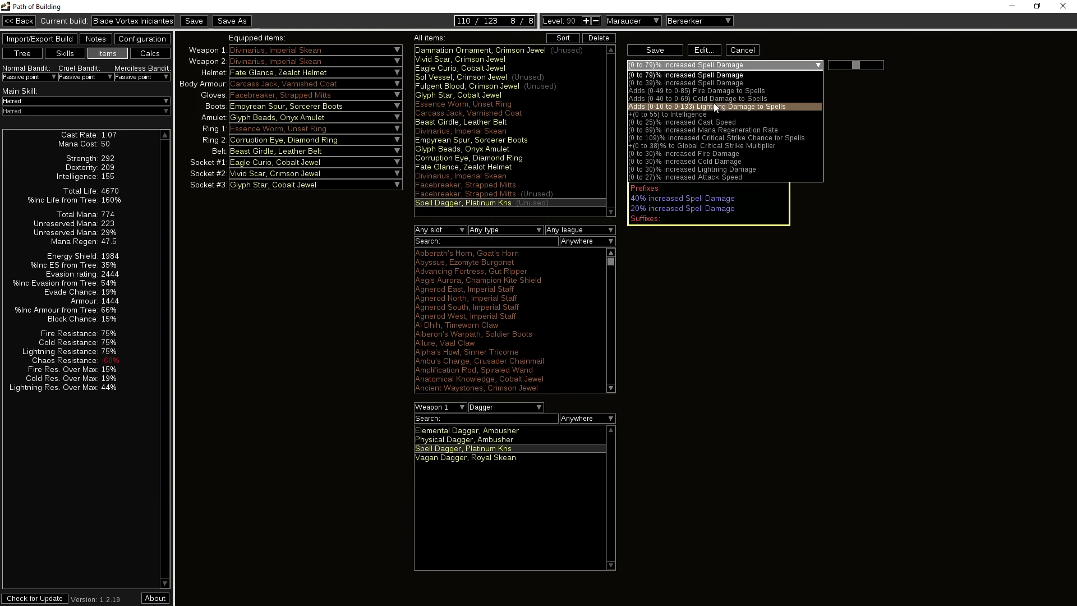
click(719, 74)
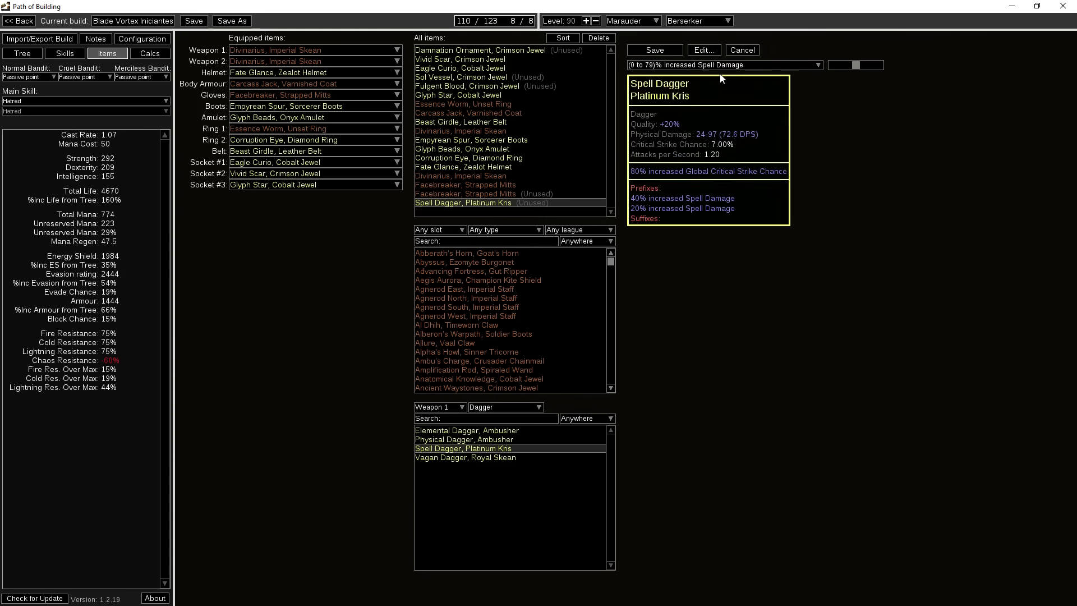
mouse_move(272, 45)
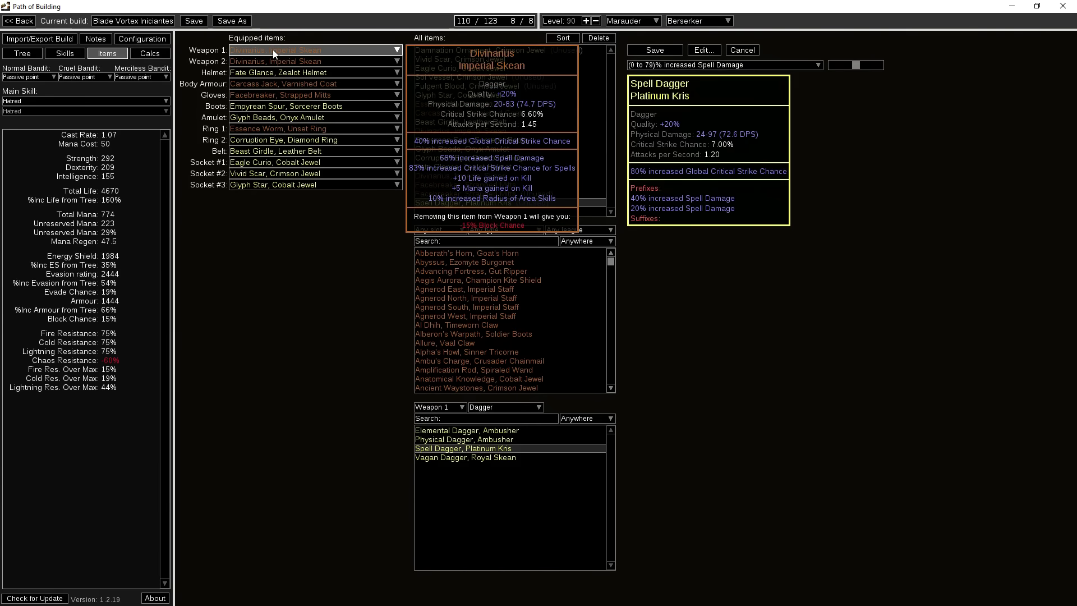
drag(861, 66, 889, 74)
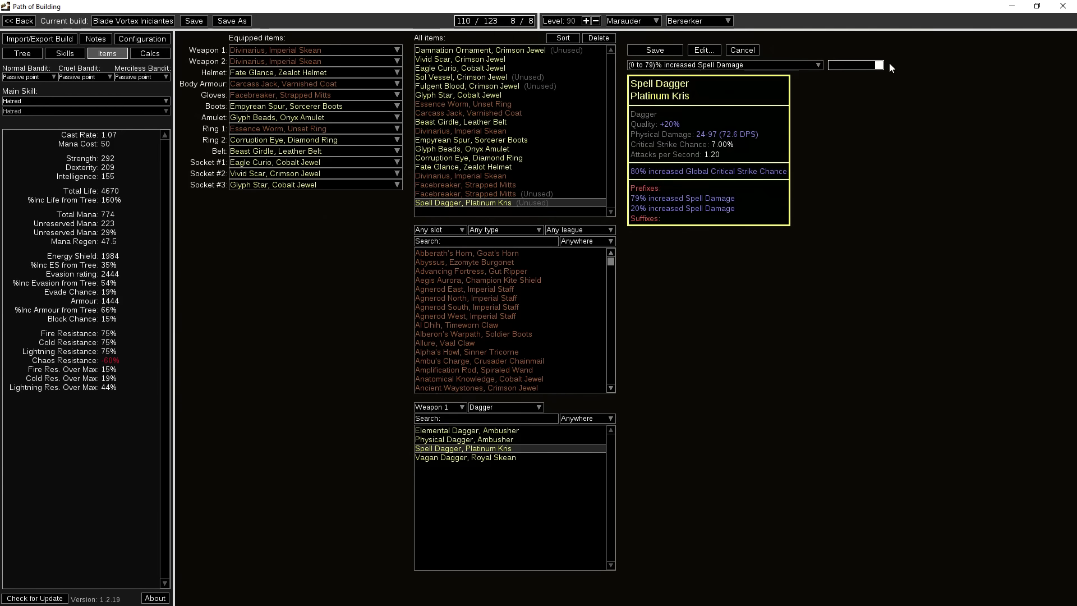
drag(880, 65, 879, 67)
- Set the Spell Dagger's increased Critical Strike Chance for Spells suffix to 102%
click(680, 65)
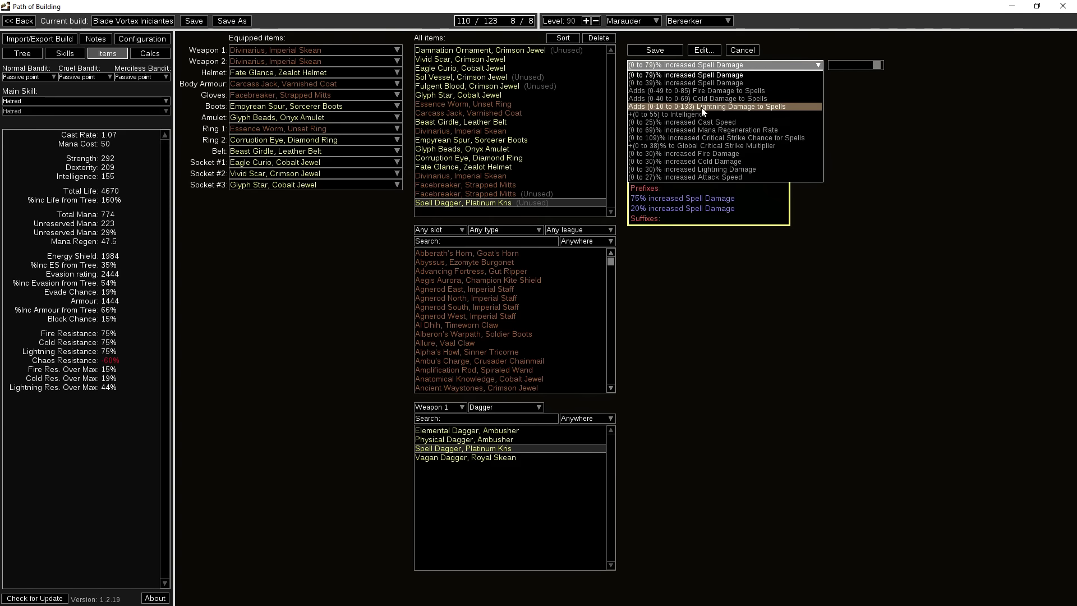
click(706, 140)
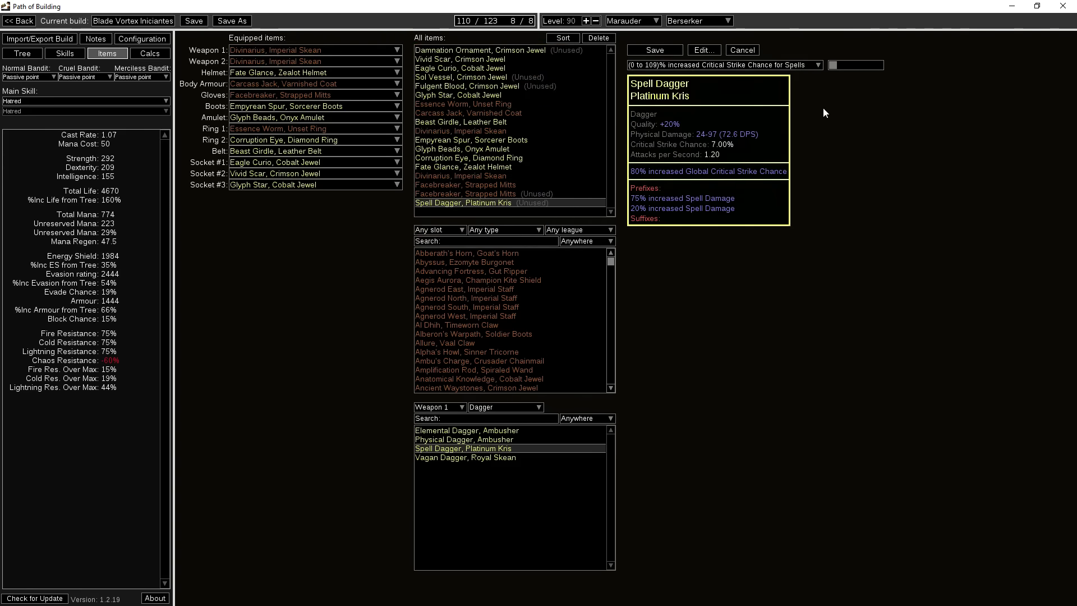
drag(832, 65, 875, 70)
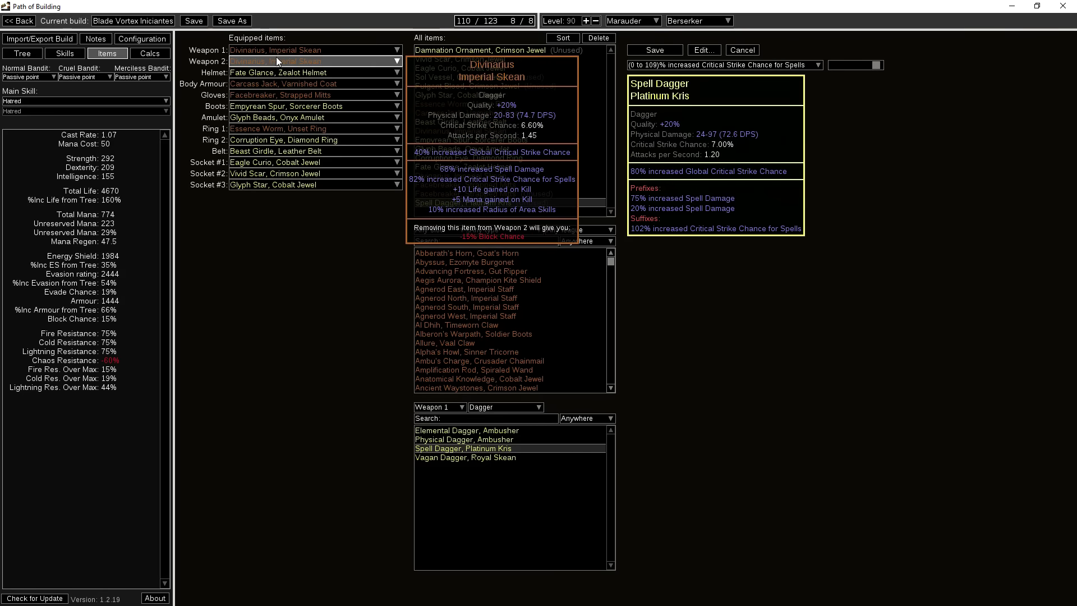
- Set the Spell Dagger's Global Critical Strike Multiplier suffix to +21%
click(814, 64)
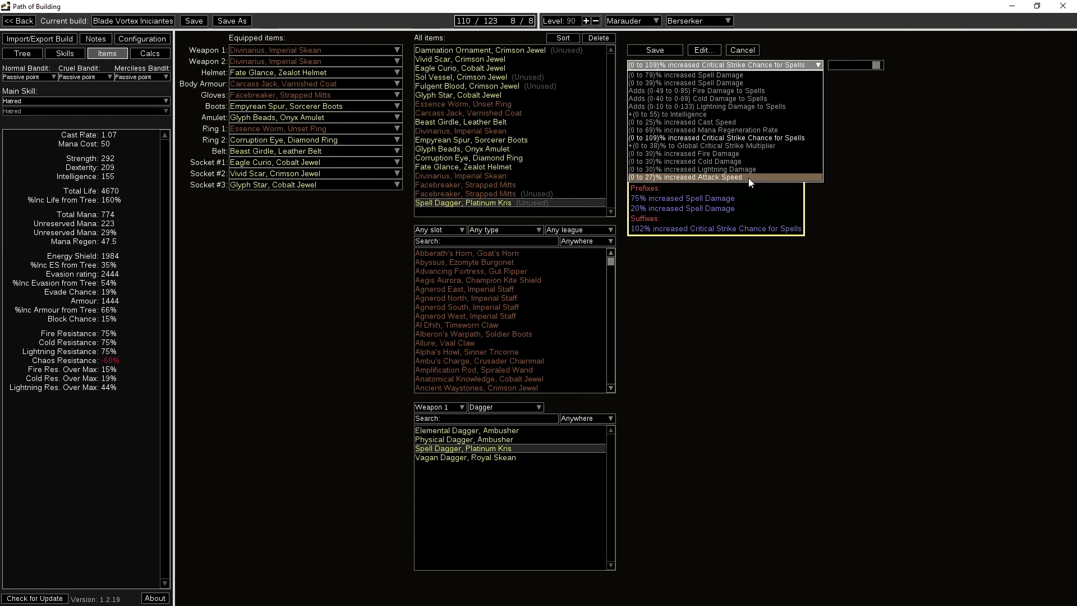
click(748, 147)
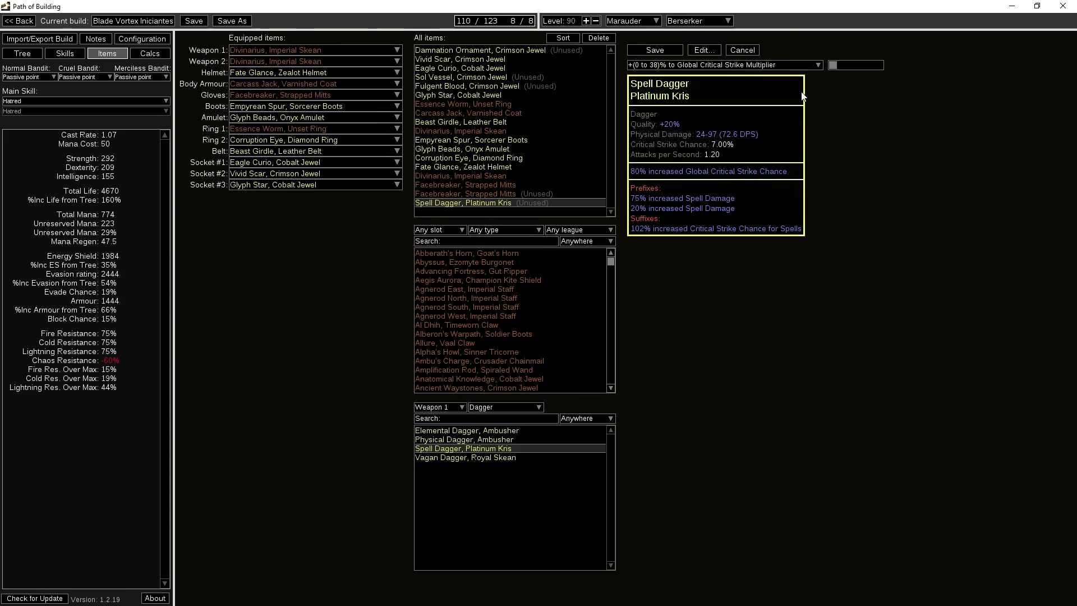
drag(834, 65, 860, 66)
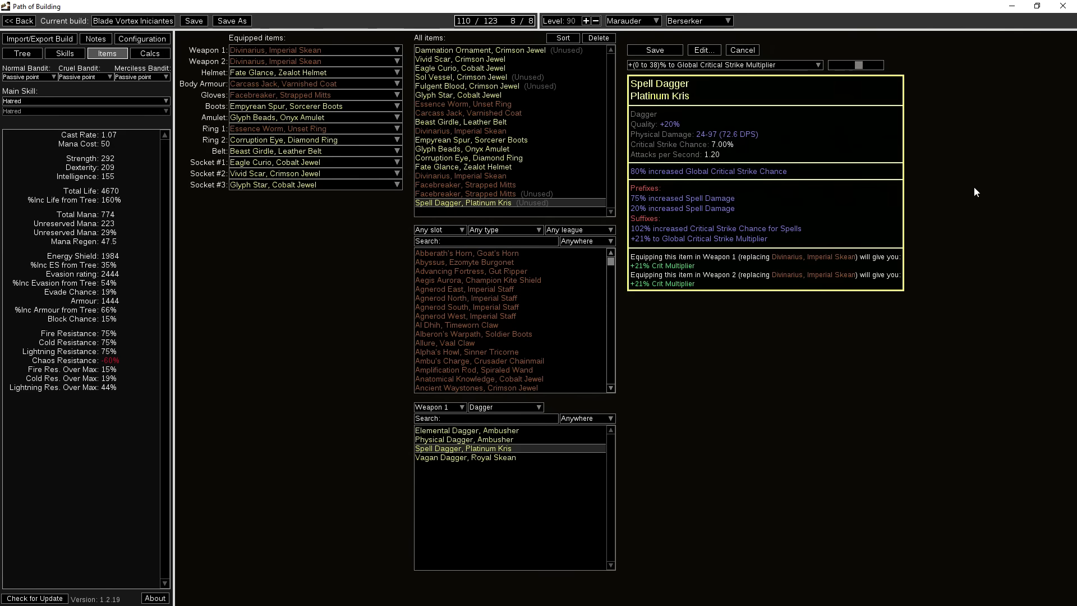
- Save the modified Spell Dagger and reopen it from the build's item list
click(755, 66)
click(755, 67)
click(650, 48)
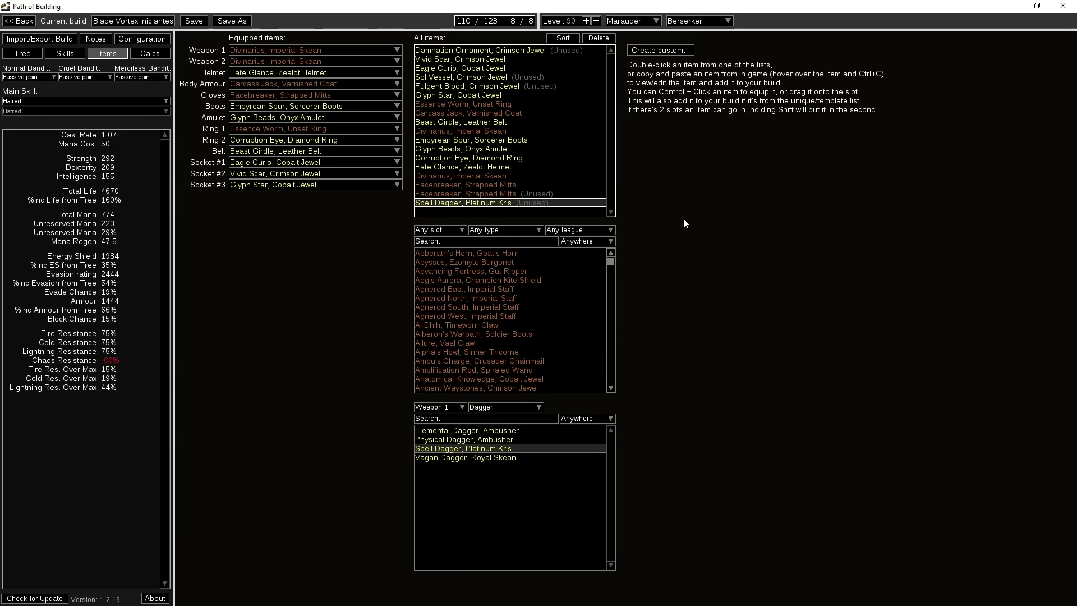
mouse_move(538, 208)
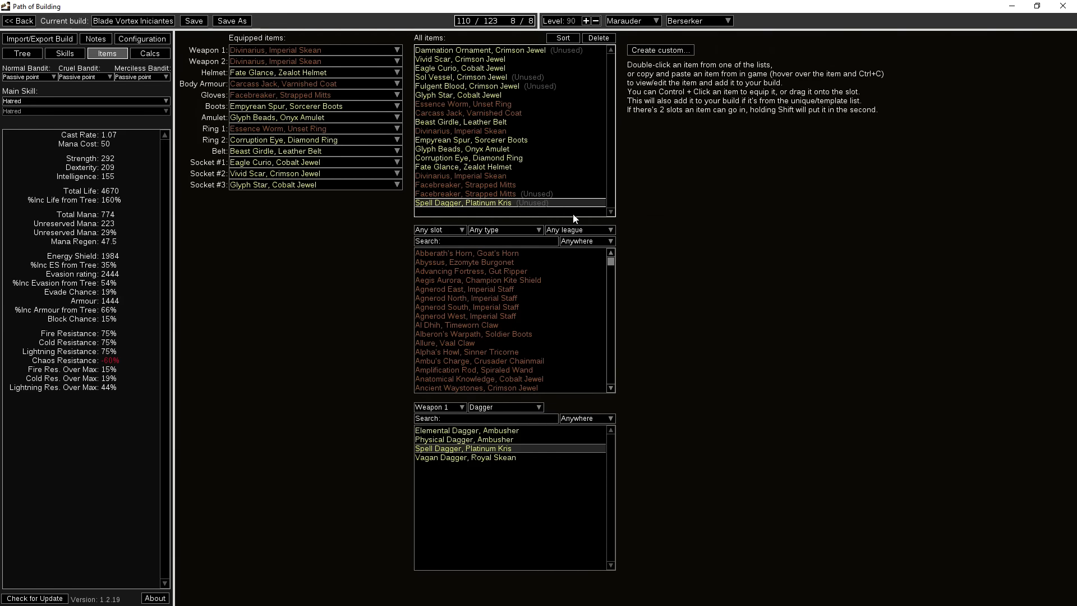
double_click(564, 206)
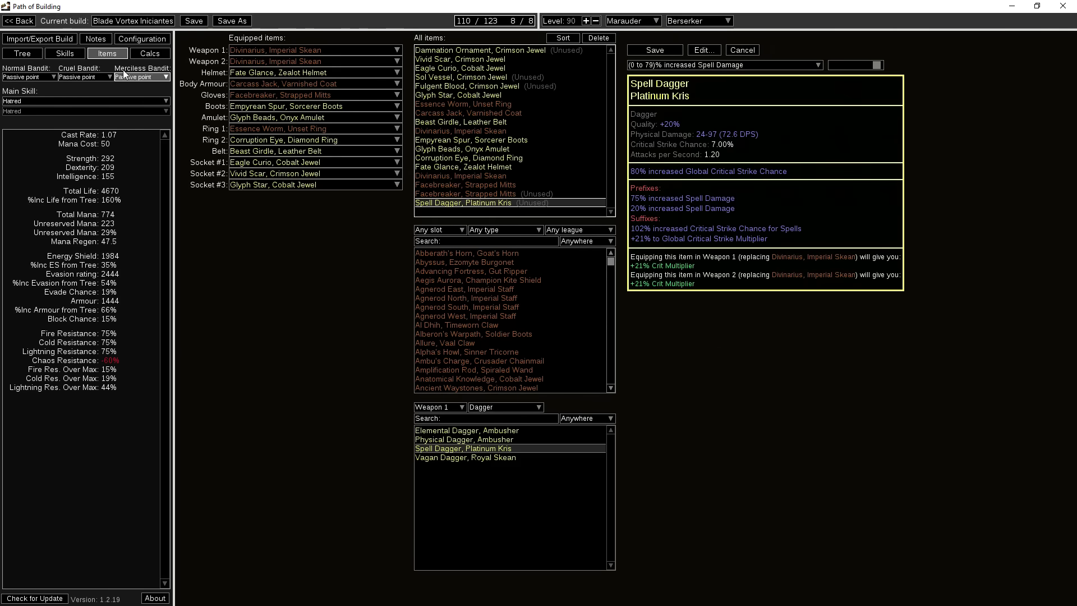
- Examine the Blade Vortex damage calculations, viewing the available calculation modes and keeping the mode on Buffed
click(149, 53)
click(286, 51)
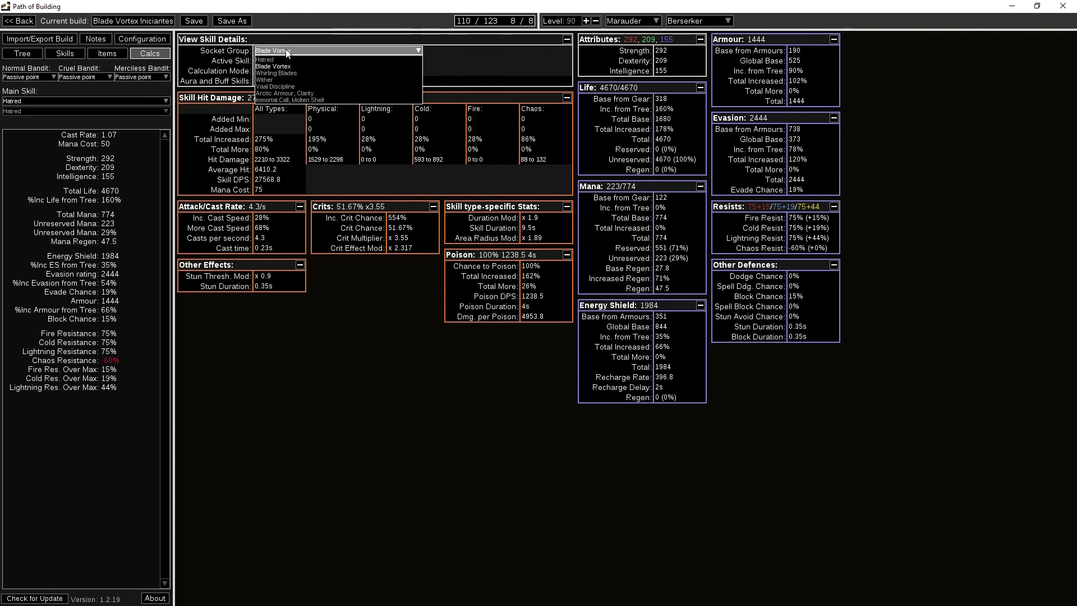
click(418, 51)
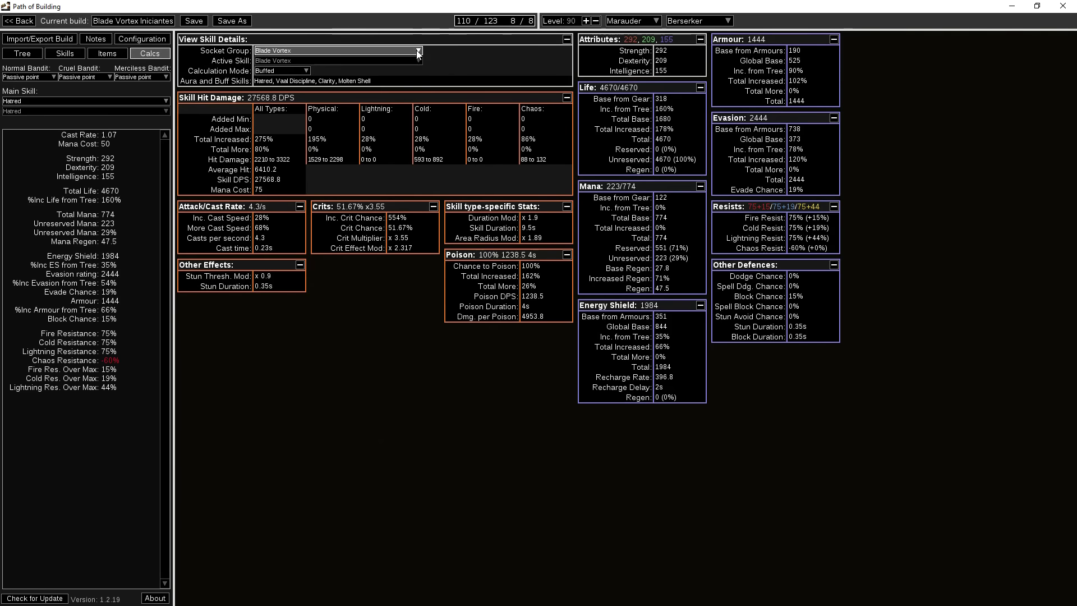
click(307, 73)
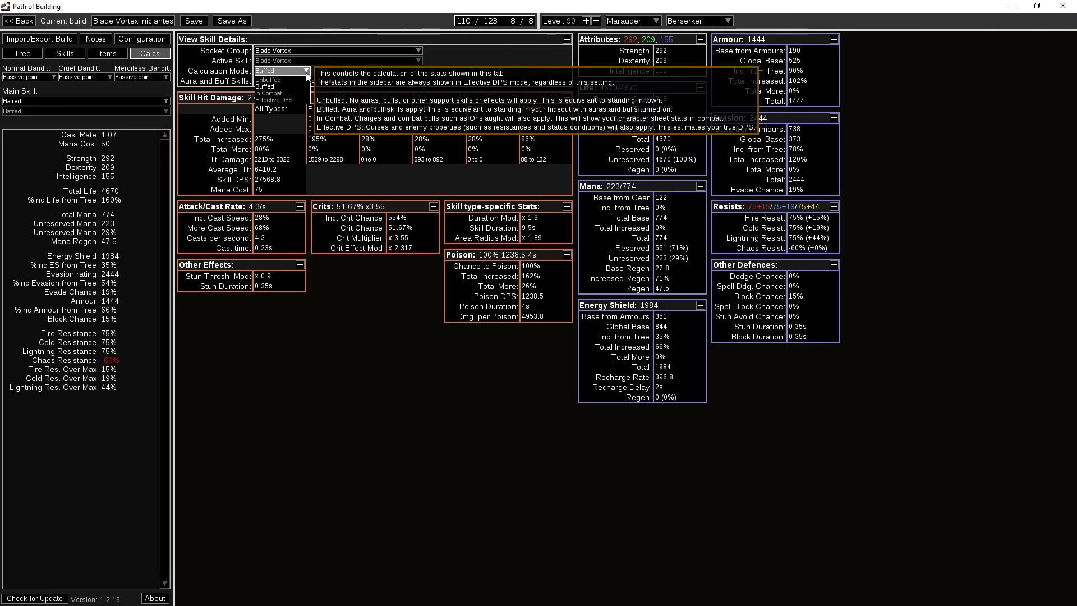
click(280, 87)
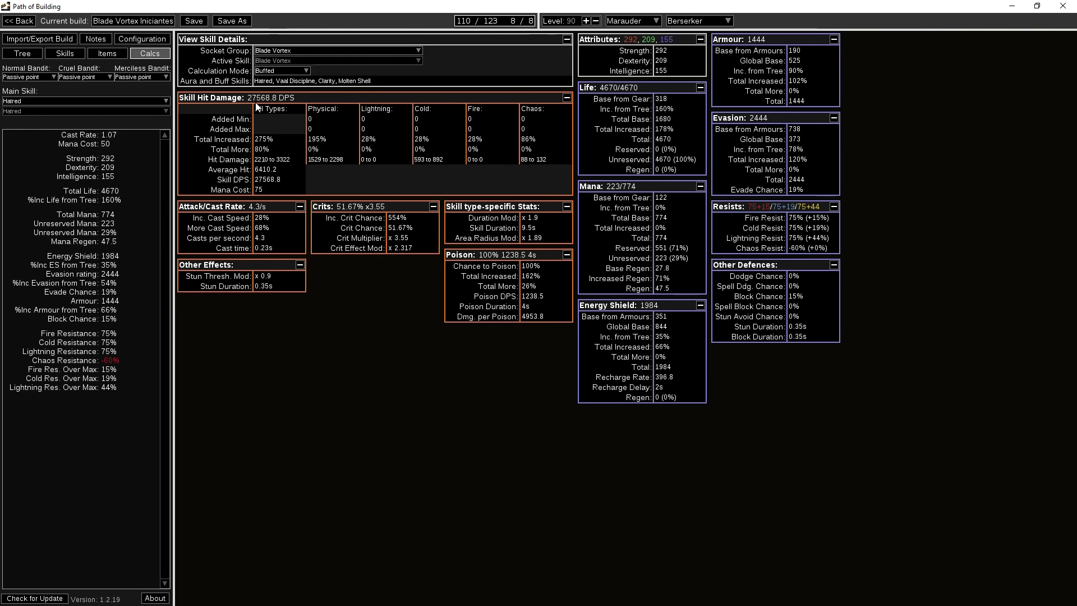
- Replace Increased Area of Effect with Concentrated Effect in the Blade Vortex socket group and check the damage calculations
click(64, 53)
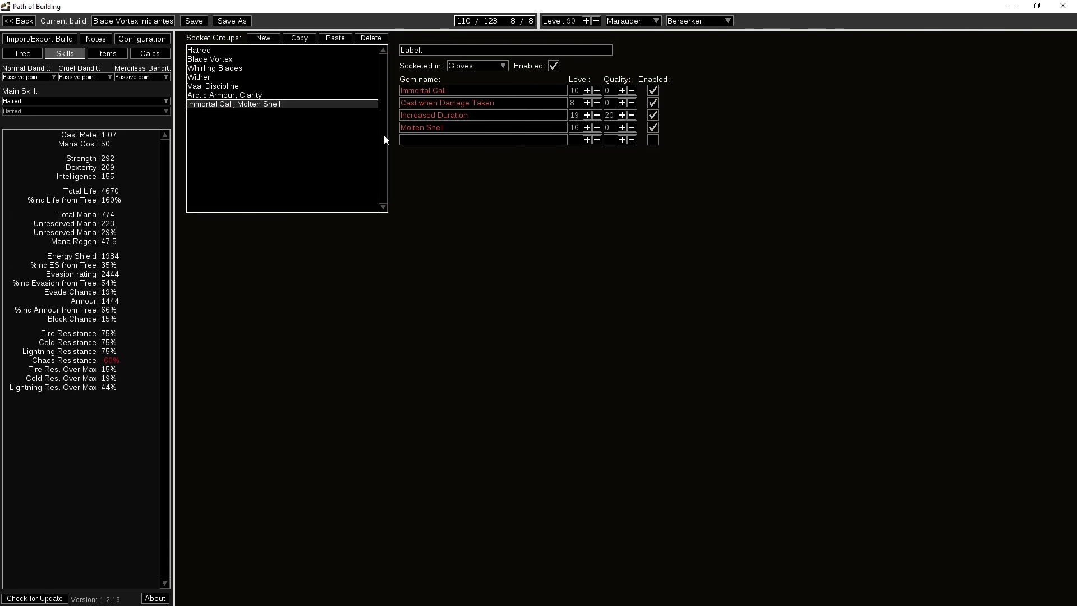
click(226, 61)
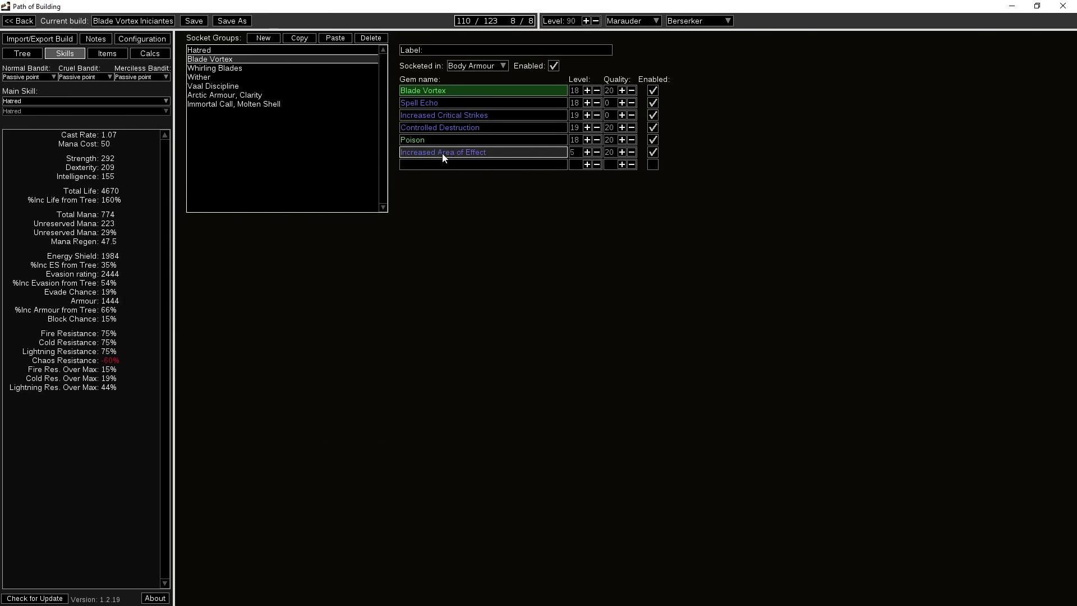
click(108, 54)
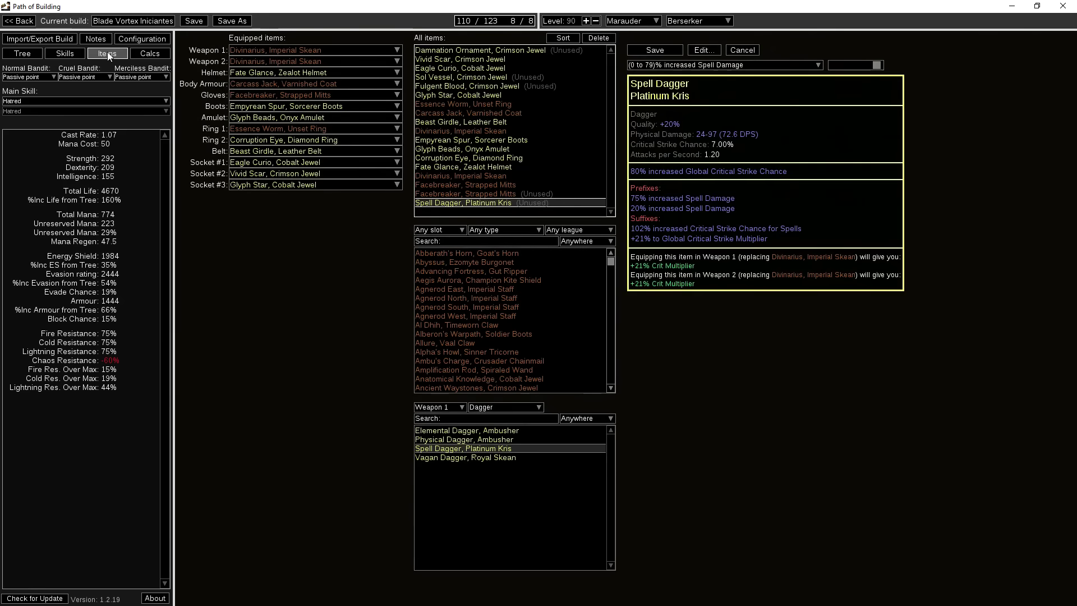
click(72, 51)
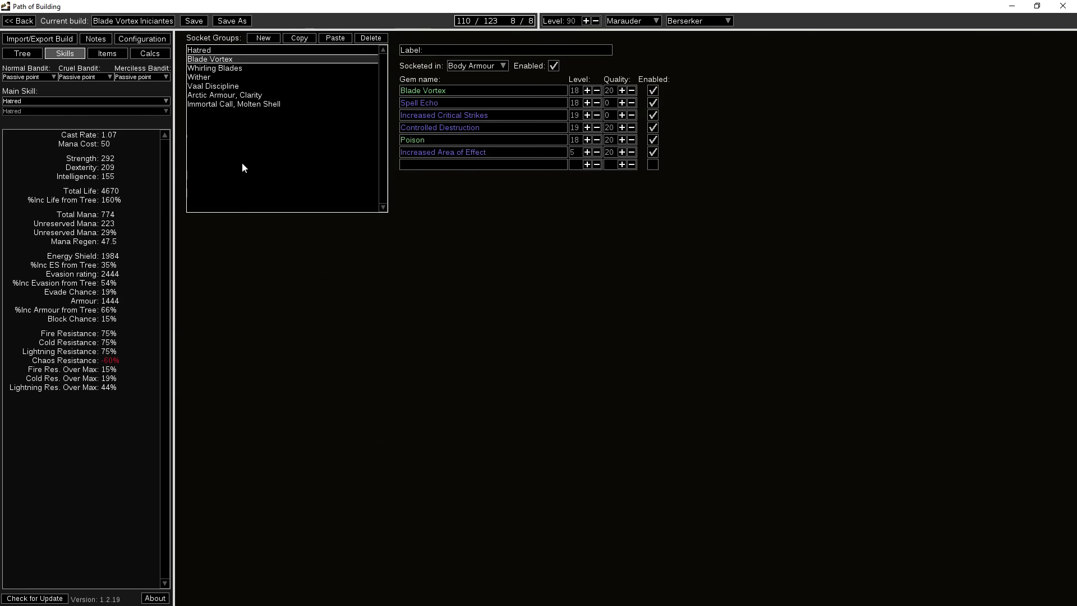
click(460, 153)
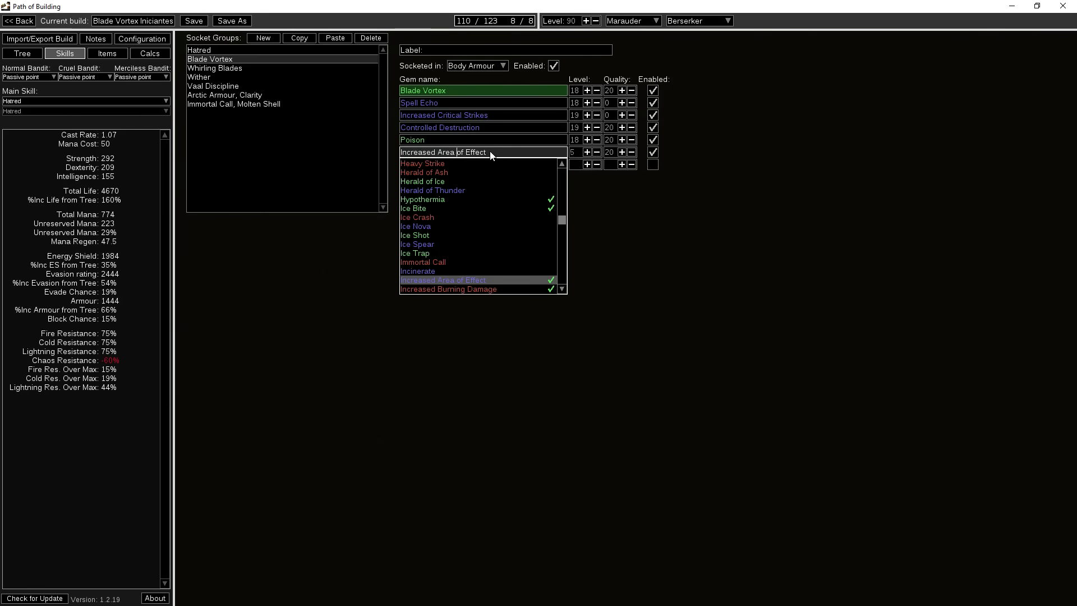
scroll(488, 230, down, 1)
scroll(505, 215, down, 8)
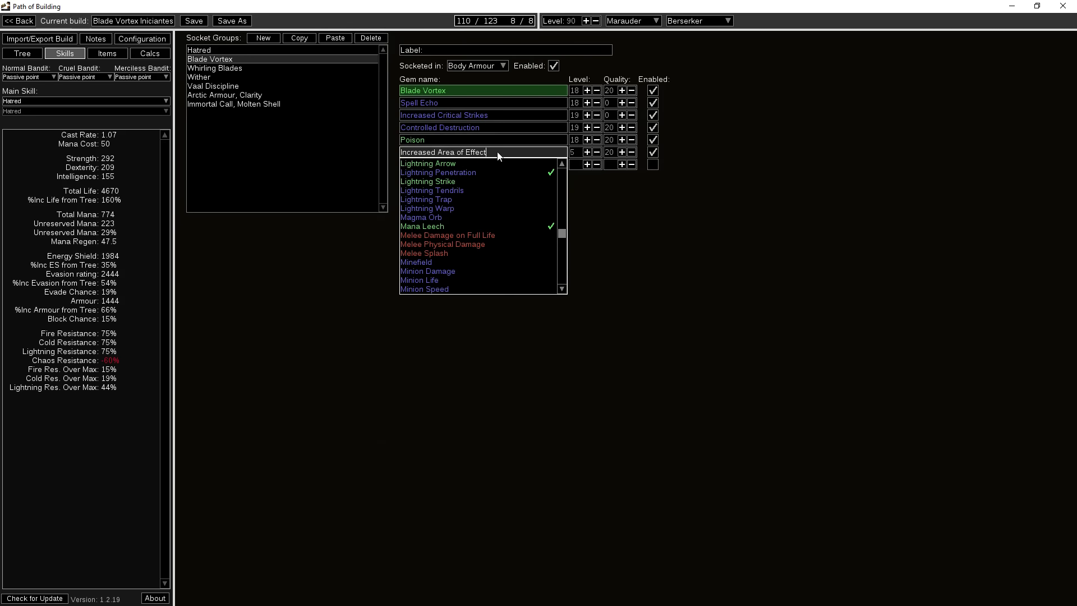
key(ctrl+a)
text(co)
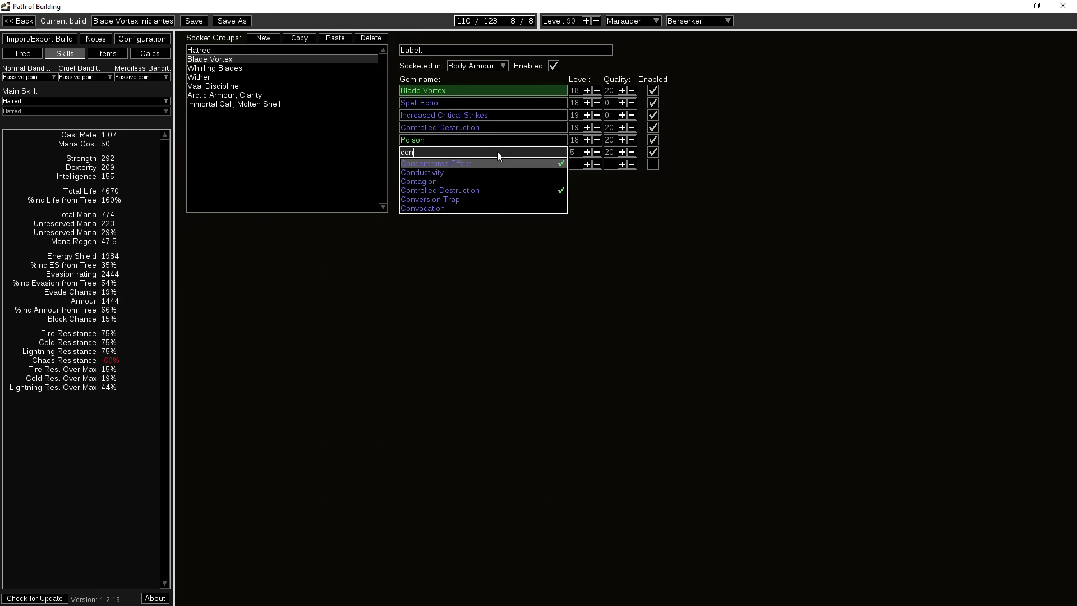
text(nc)
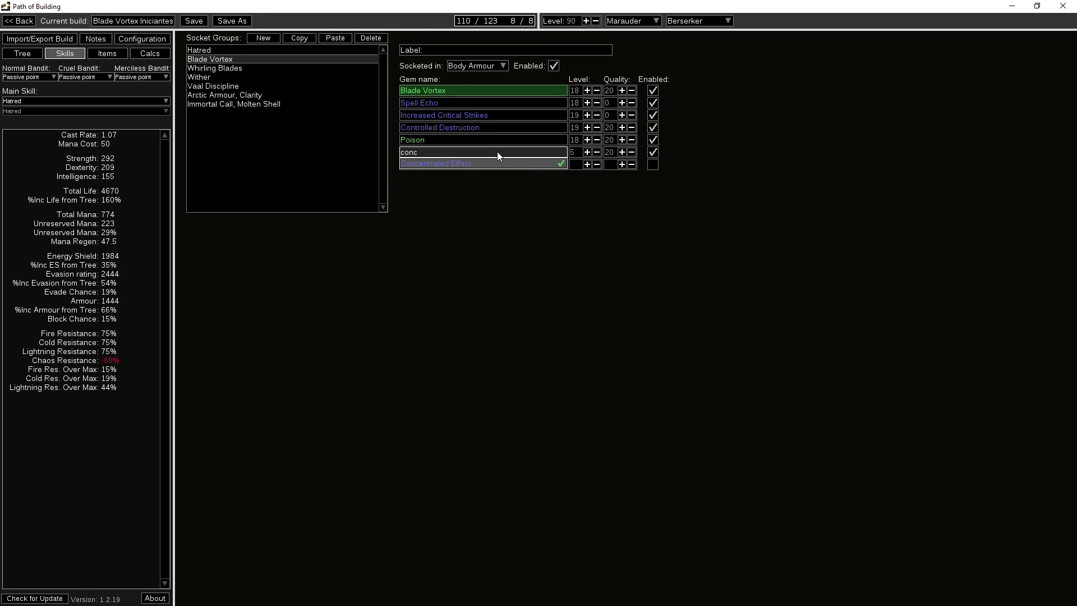
click(497, 164)
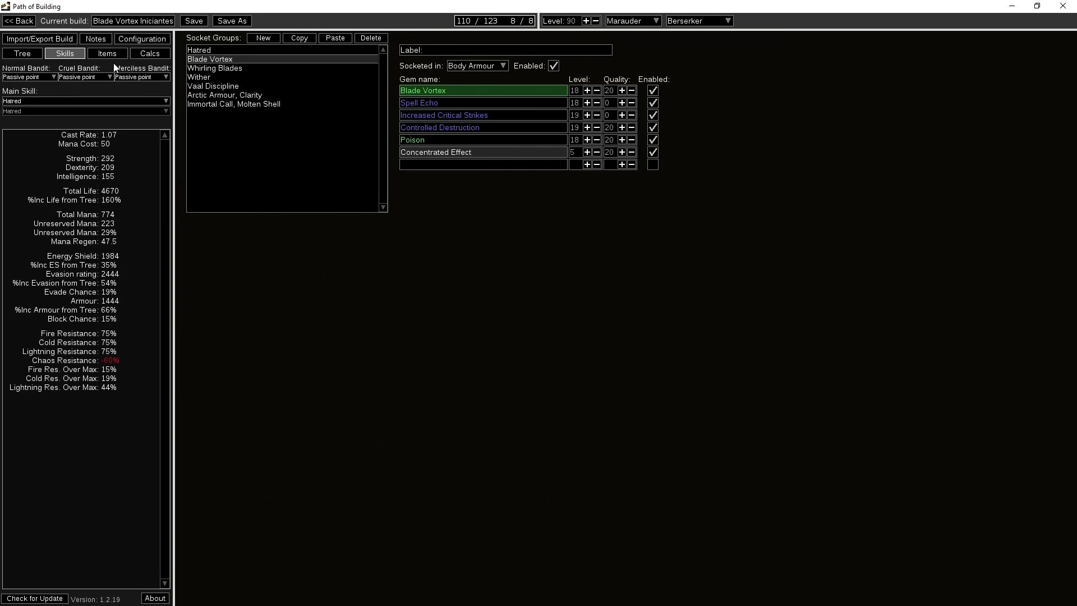
click(152, 54)
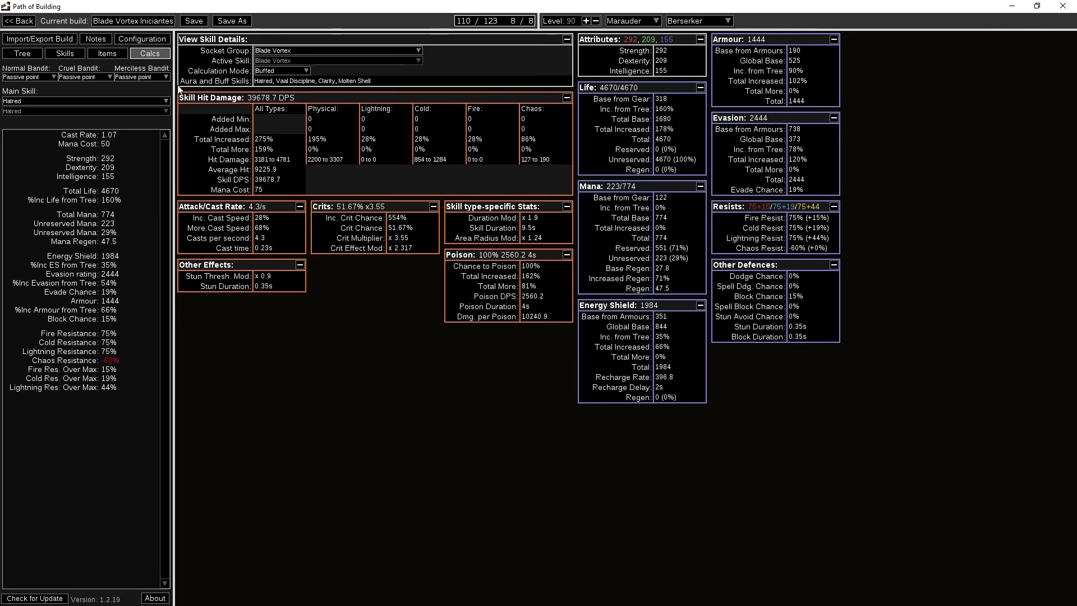
- Equip the Spell Dagger, Platinum Kris in the Weapon 2 slot and review the Blade Vortex damage calculations
click(106, 54)
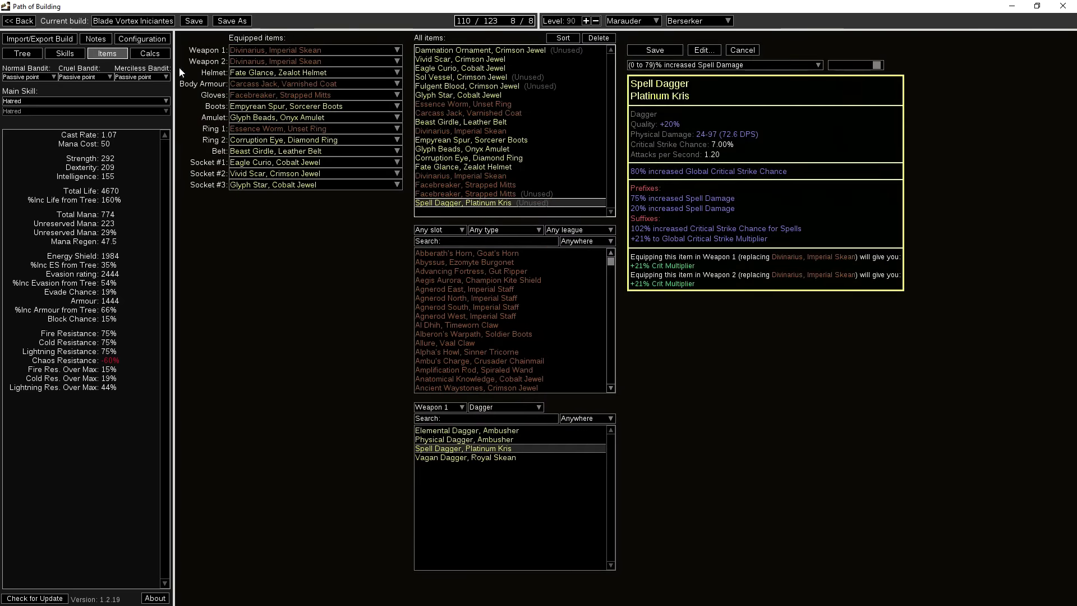
click(155, 55)
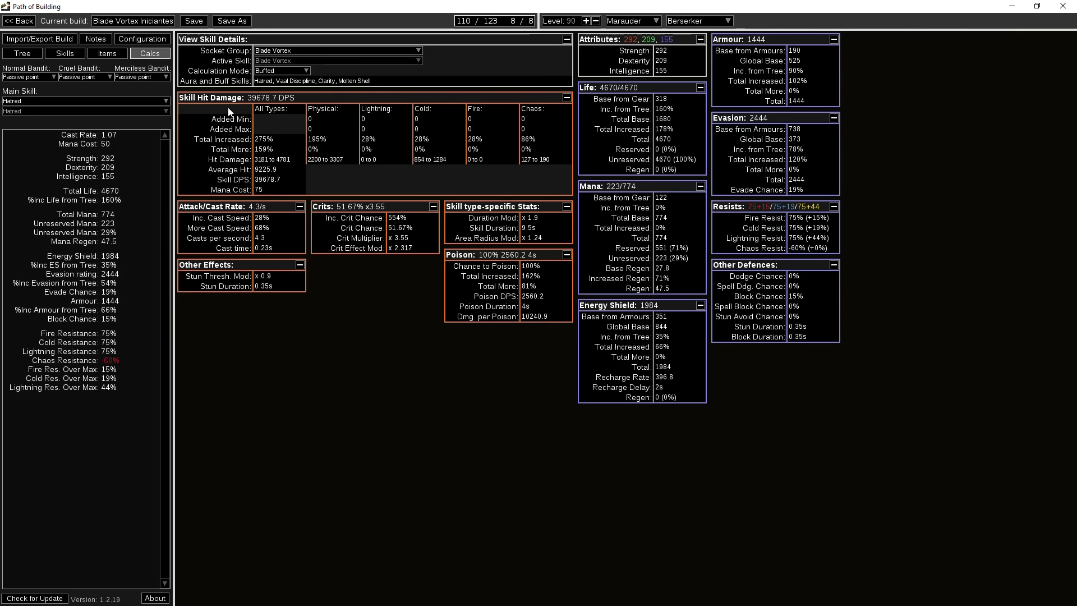
click(105, 53)
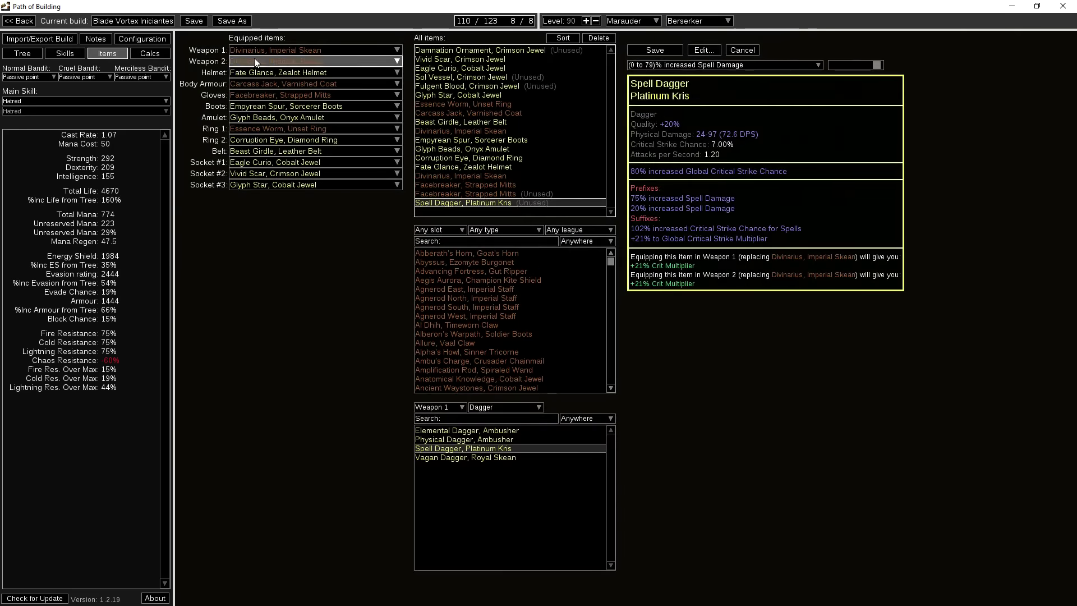
drag(482, 203, 343, 60)
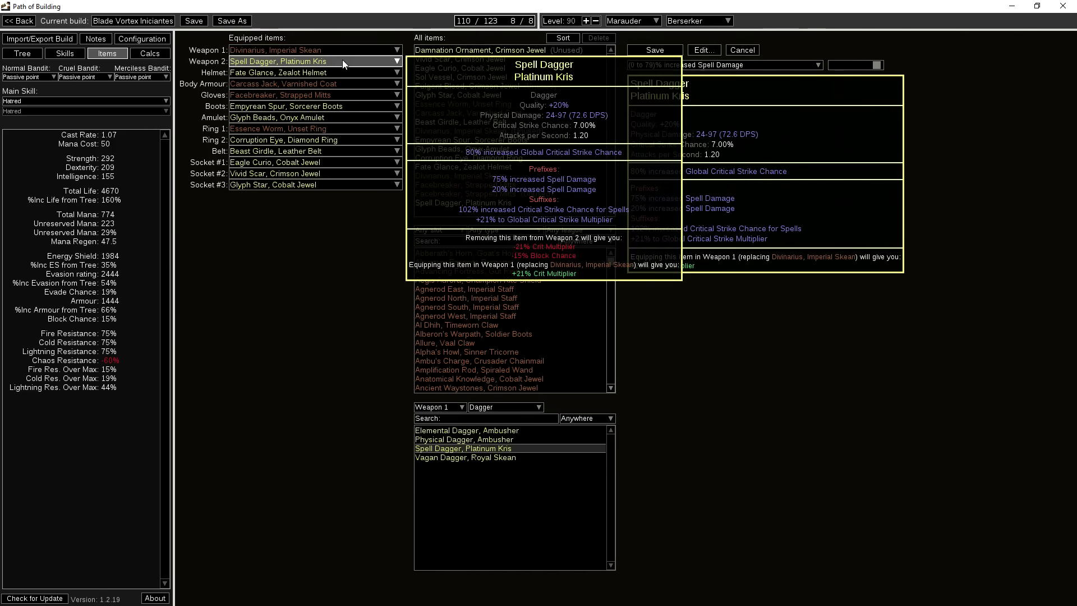
click(147, 53)
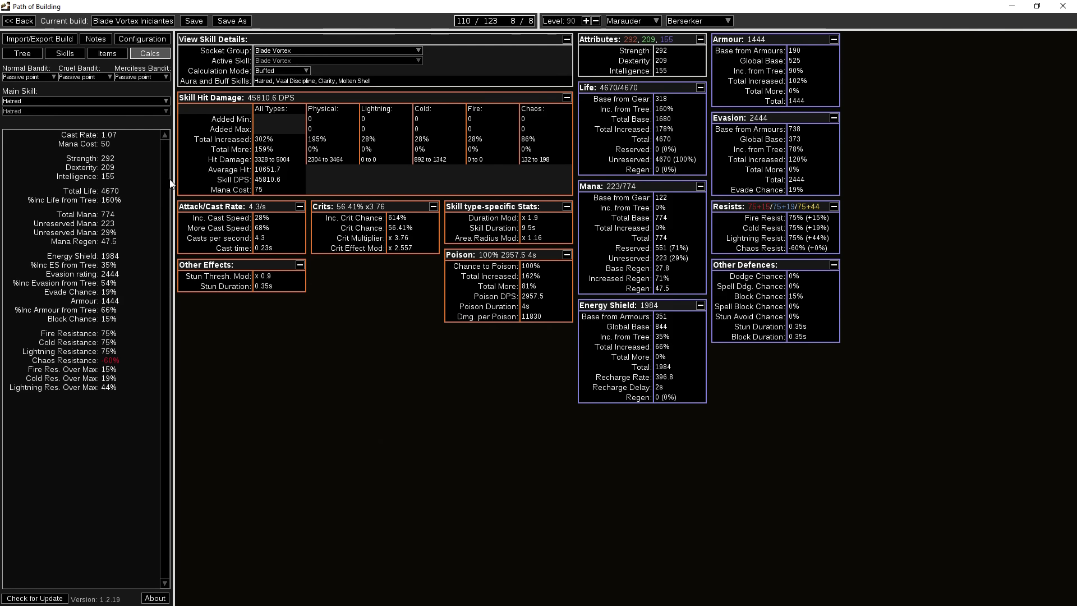
click(107, 54)
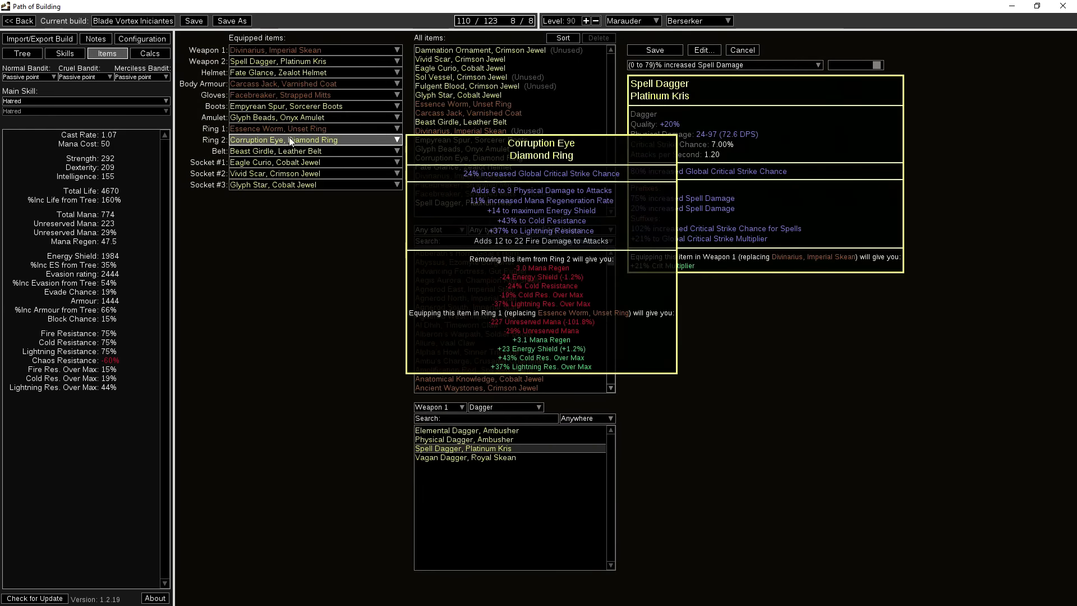
click(300, 96)
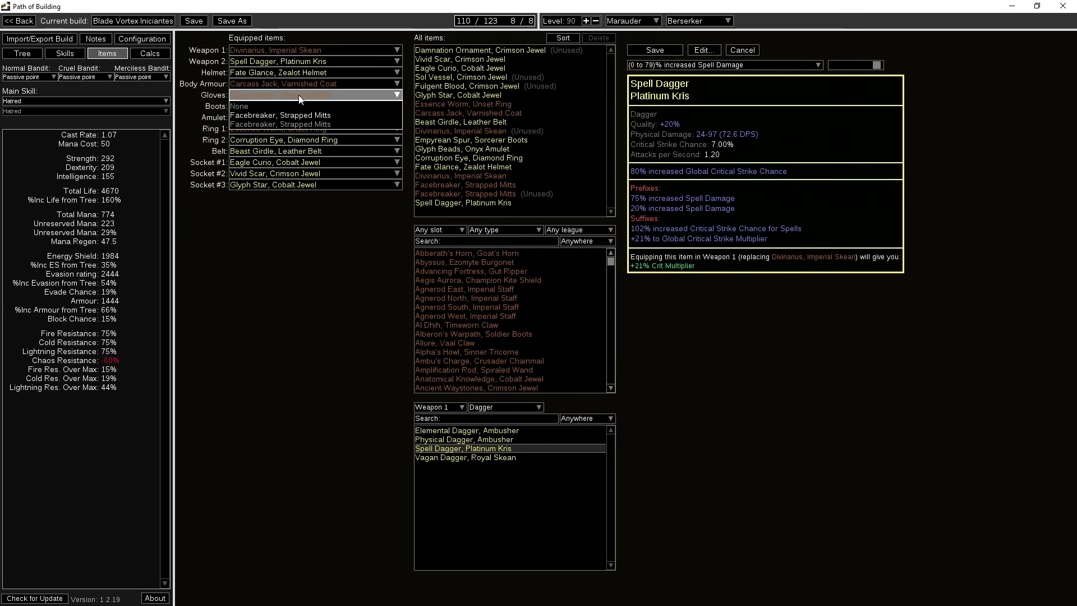
click(477, 183)
click(477, 182)
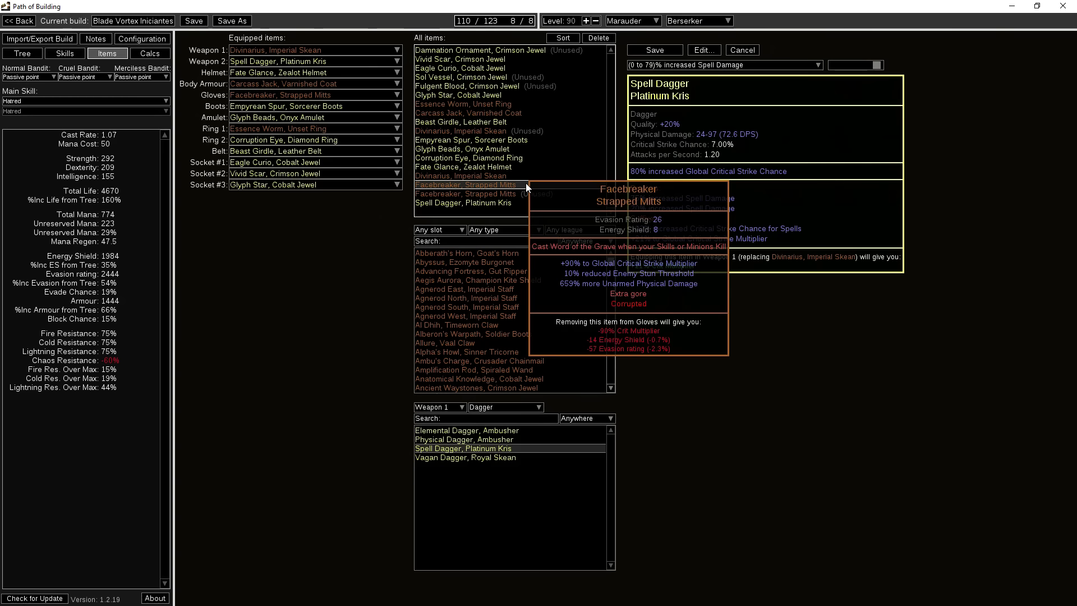
click(534, 185)
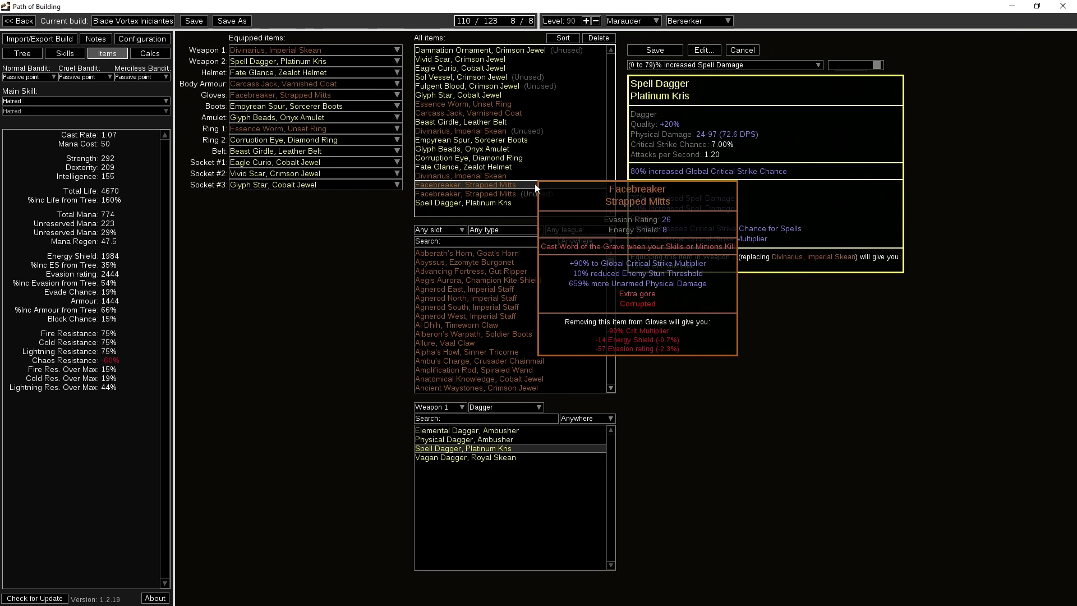
double_click(442, 187)
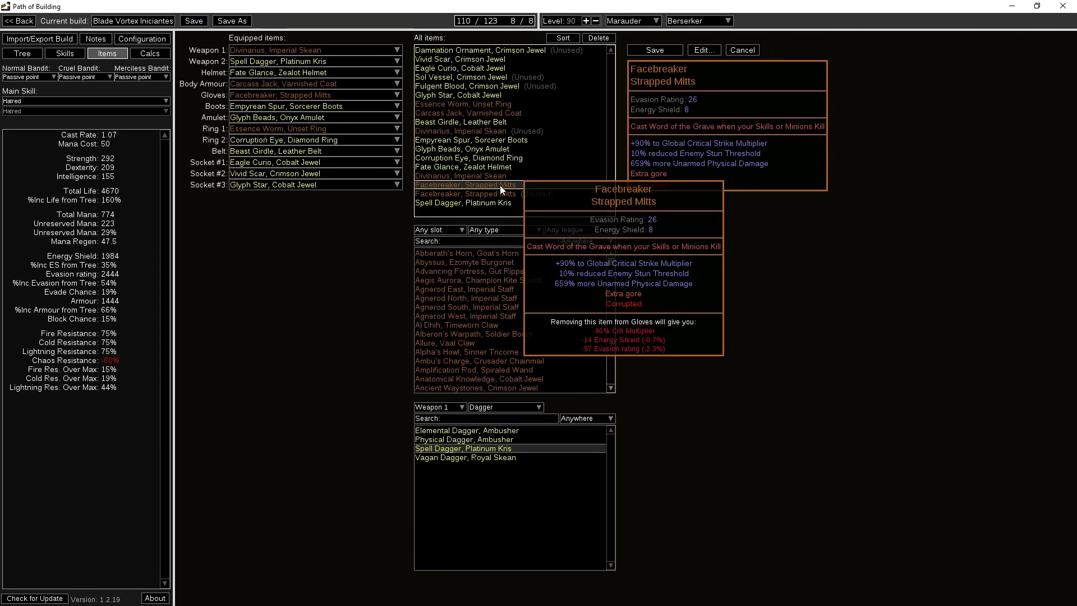
click(704, 50)
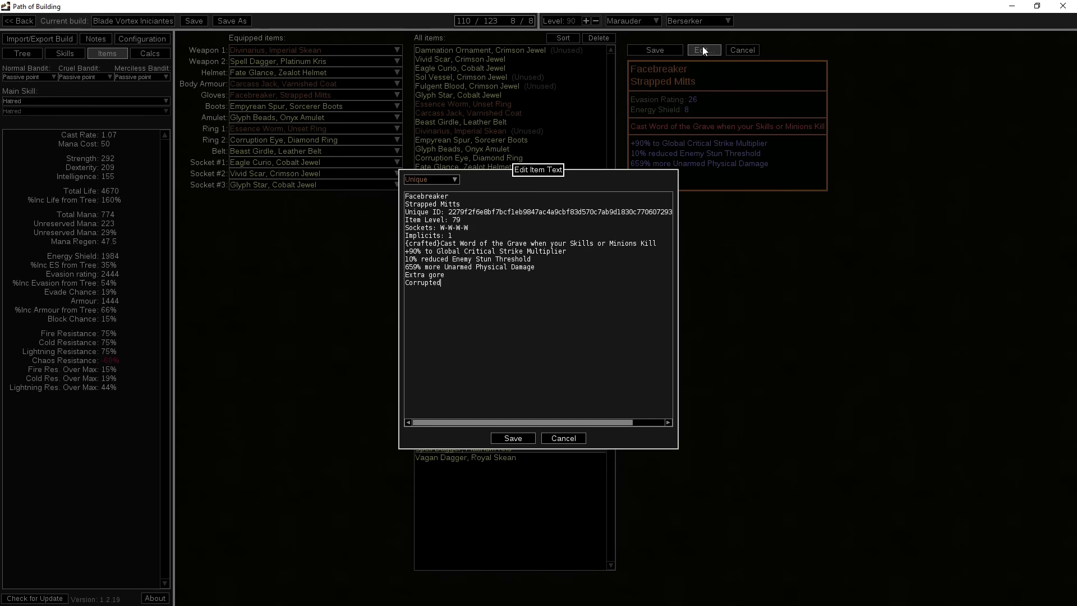
click(414, 253)
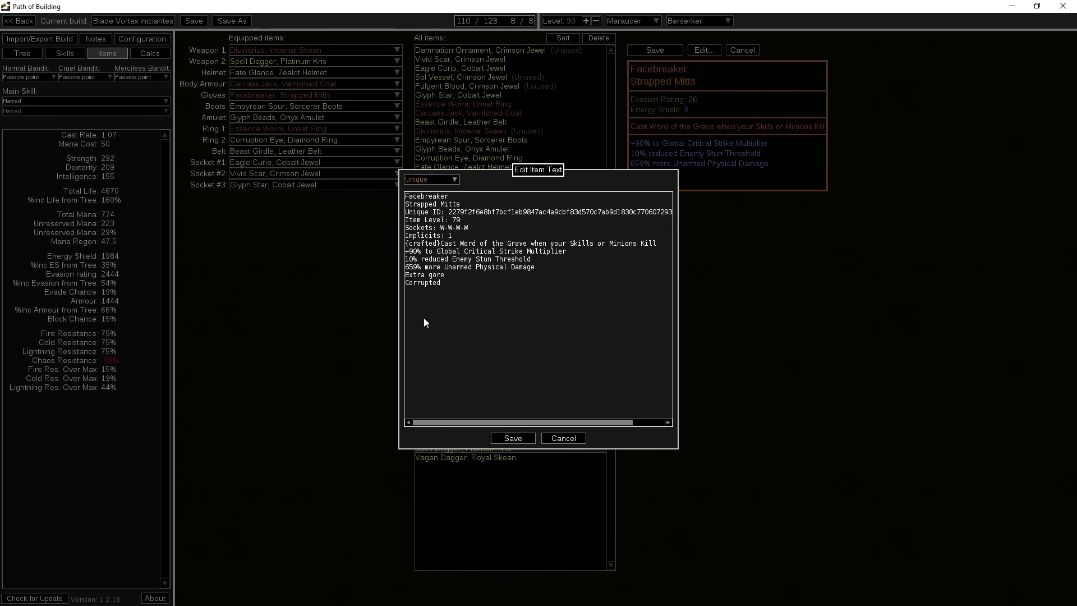
key(BackSpace)
key(Delete)
text(45)
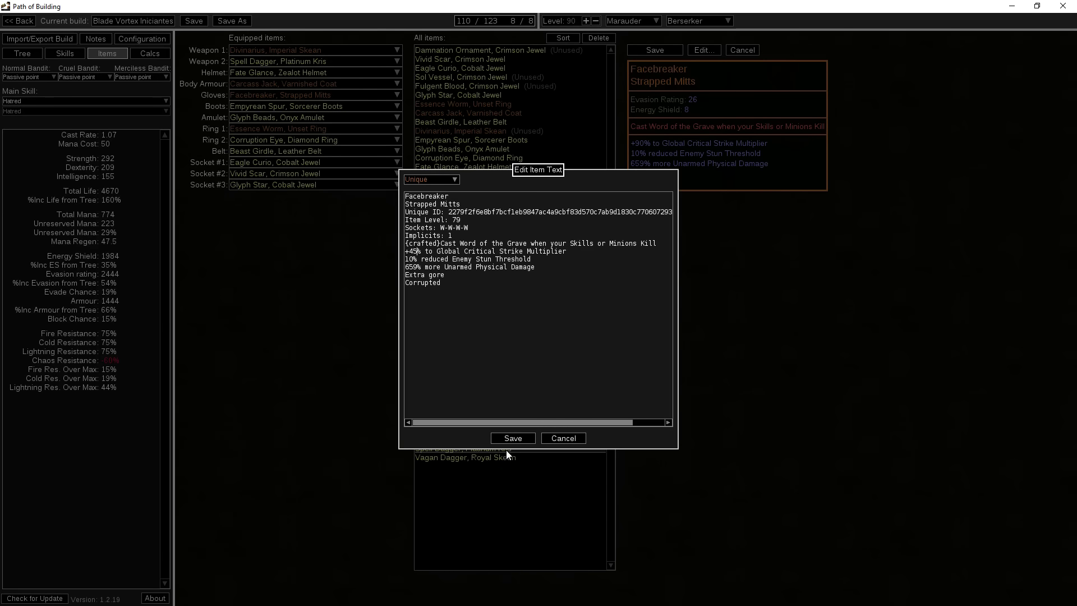
click(563, 438)
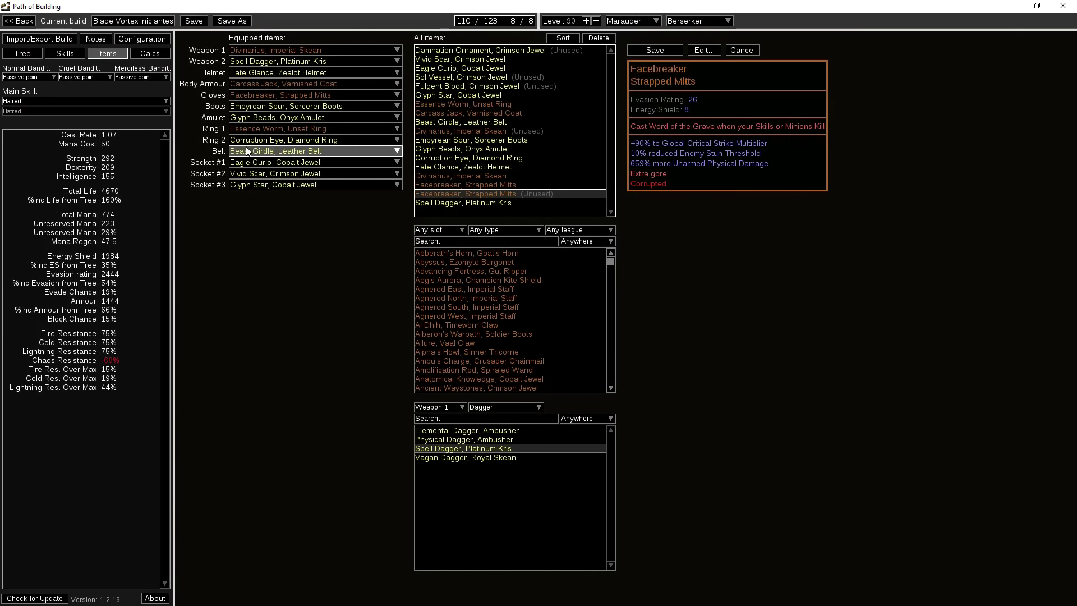
- Equip the unused Facebreaker with +45% Global Critical Strike Multiplier as gloves and compare the Blade Vortex damage calculations
click(147, 52)
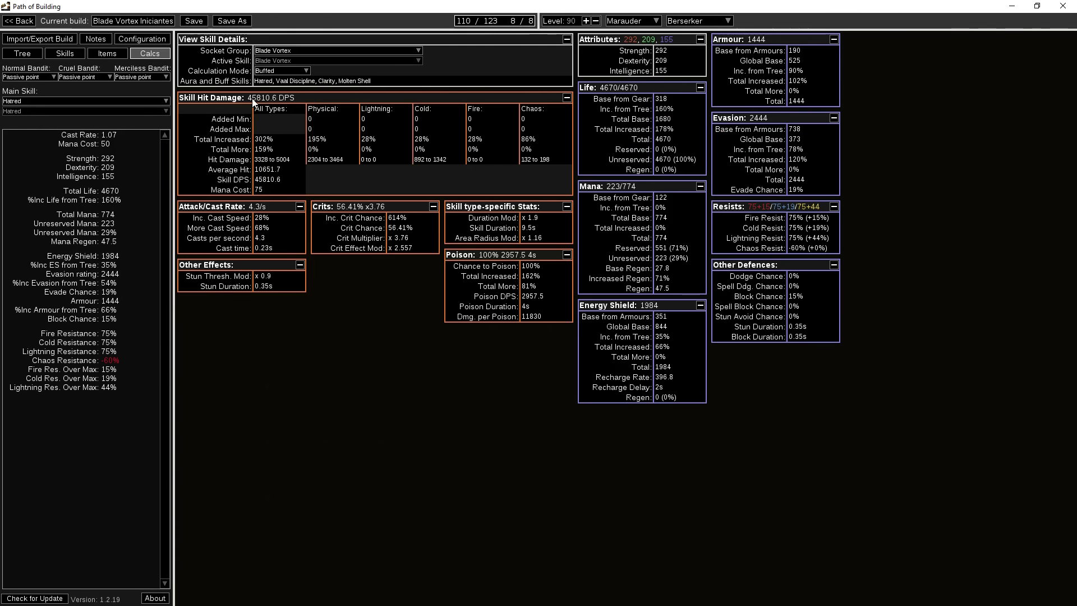
click(107, 53)
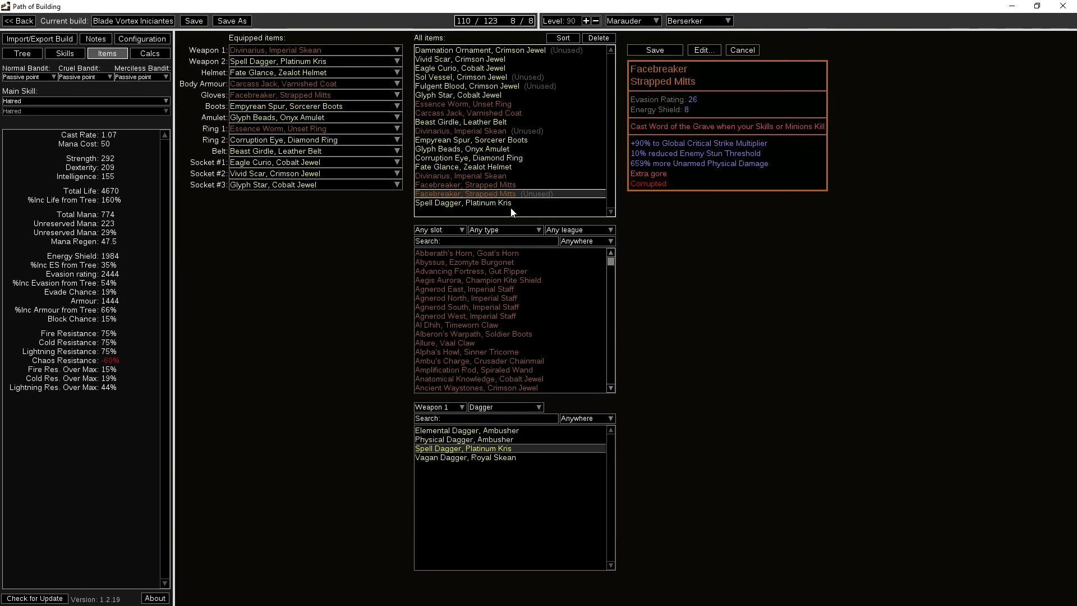
mouse_move(550, 194)
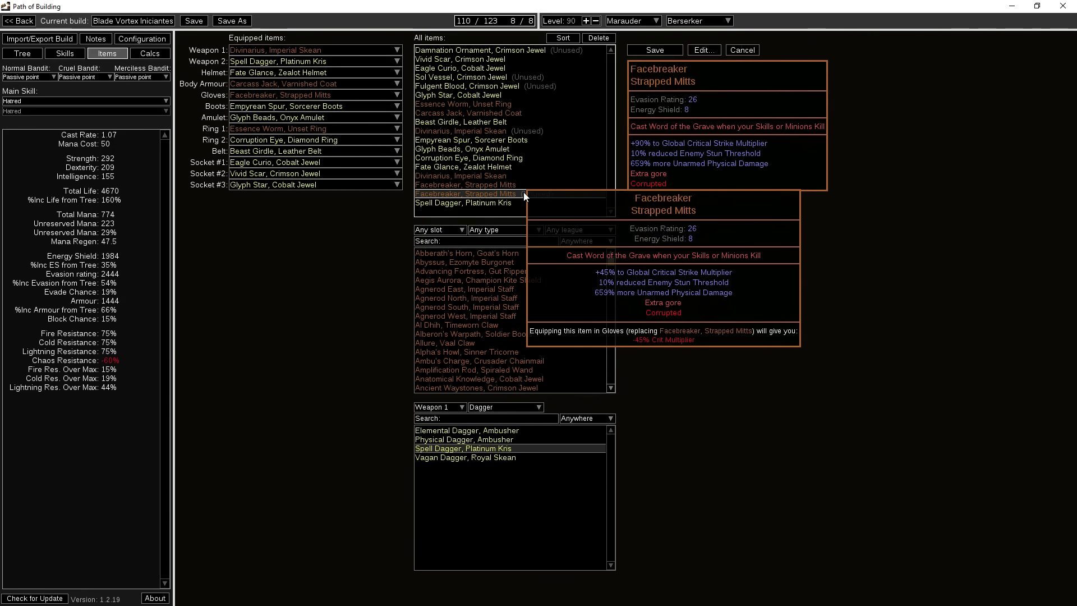
drag(521, 193, 374, 93)
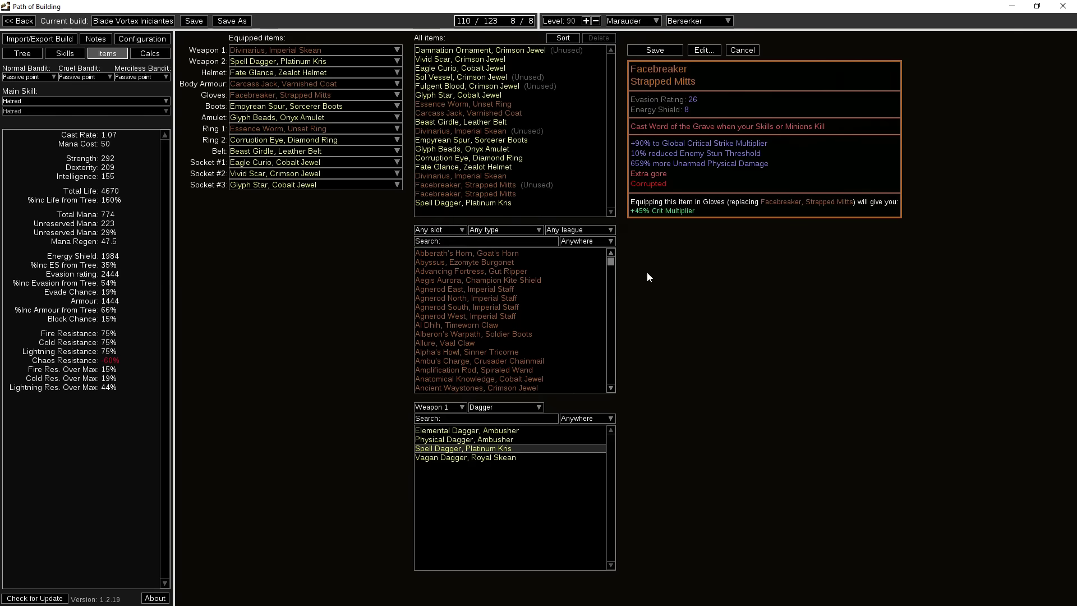
mouse_move(499, 187)
click(146, 52)
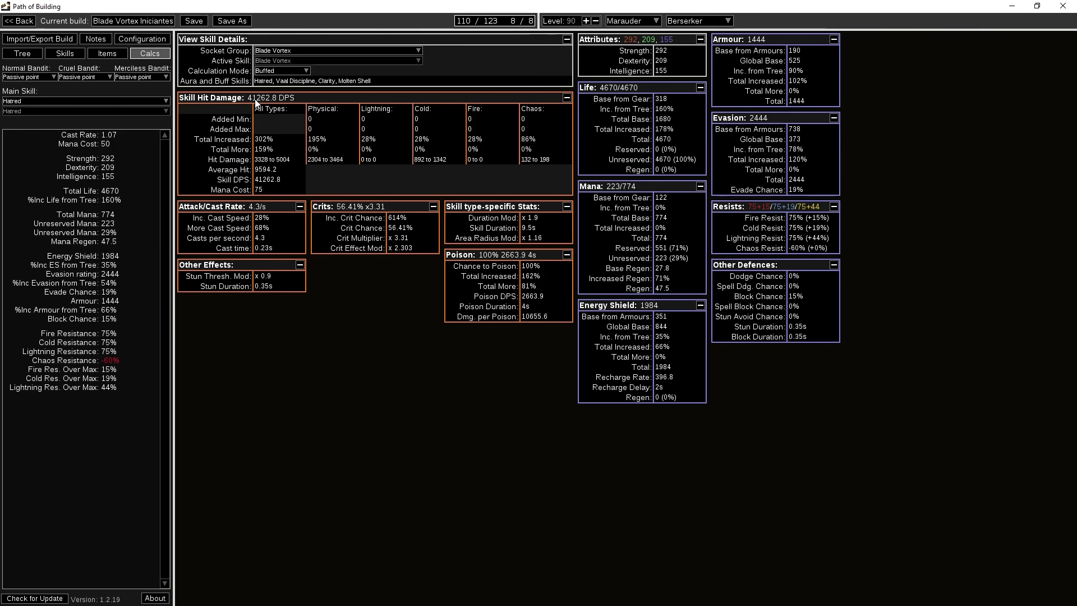
click(119, 52)
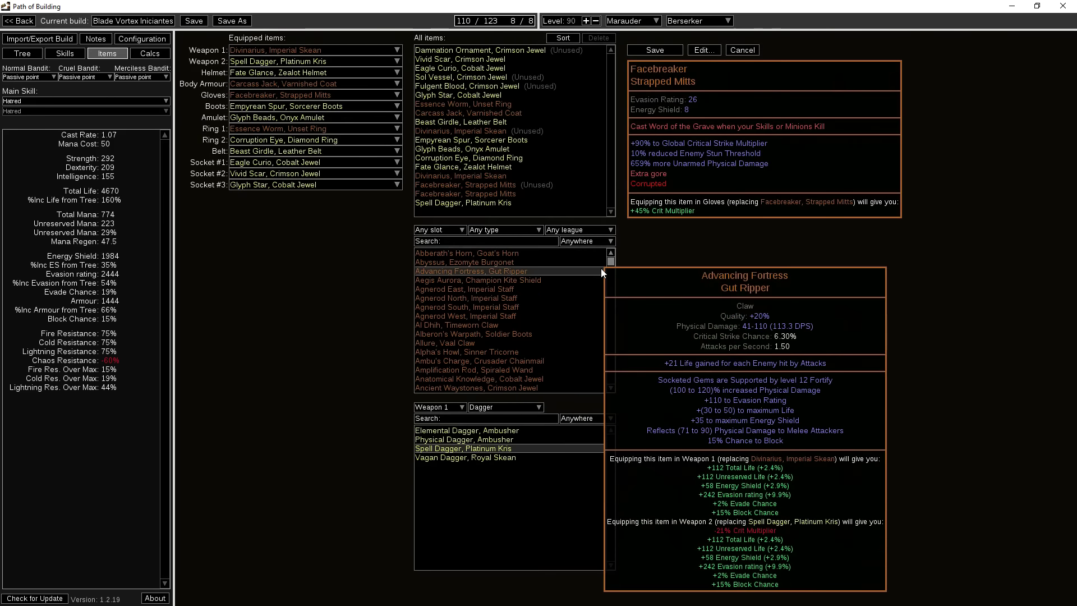